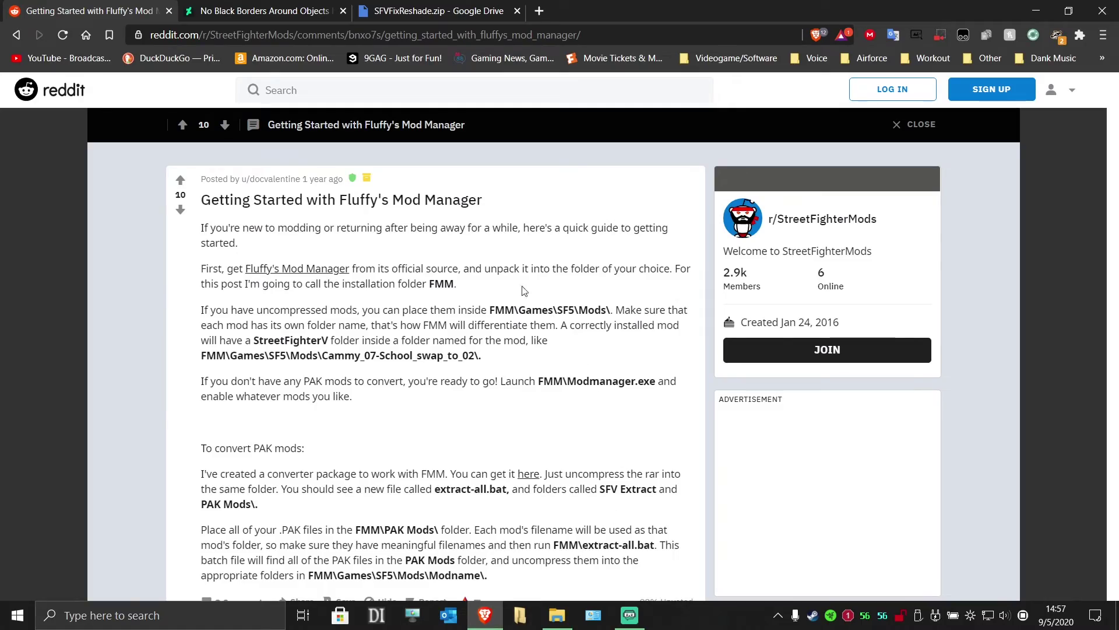
Step: Download modmanager.rar from the guide's Fluffy's Mod Manager link and extract it into its own modmanager folder in Downloads
left_click(268, 268)
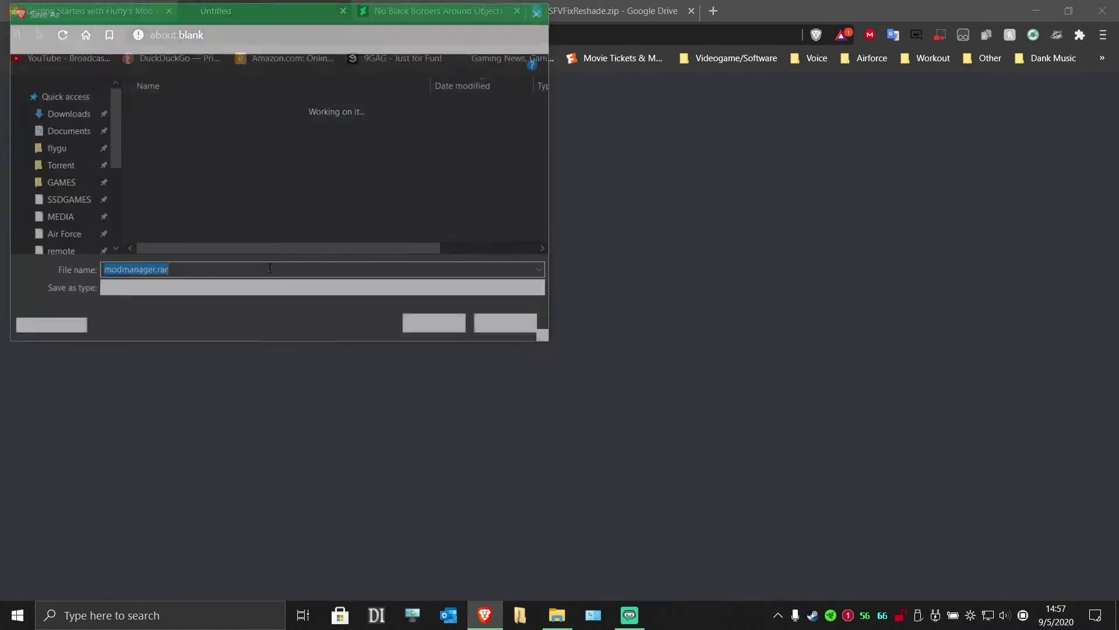
left_click(447, 326)
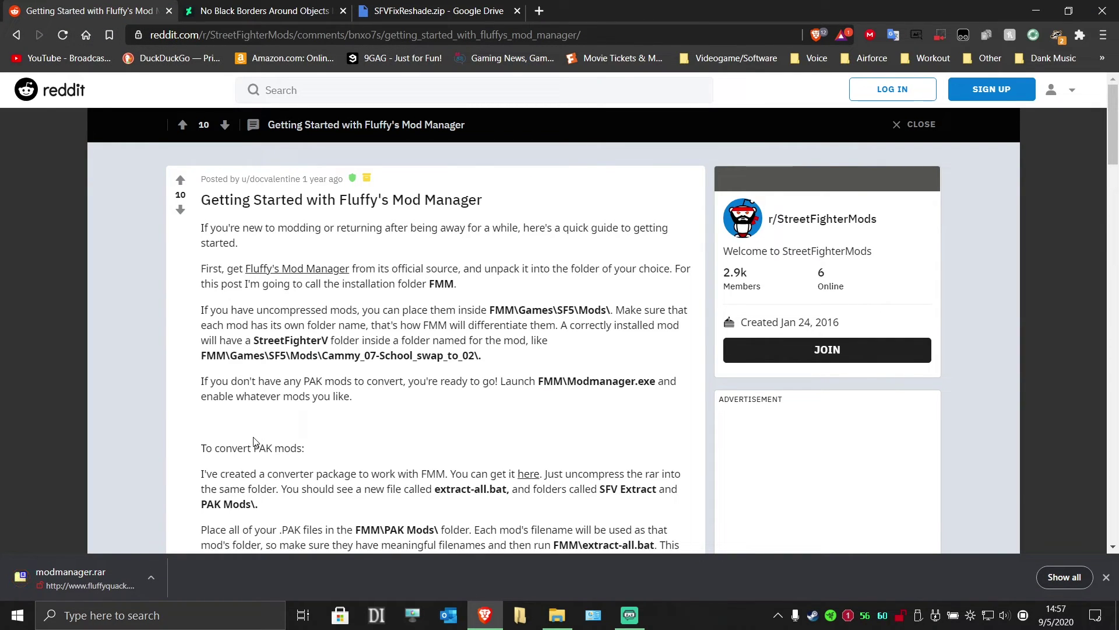
left_click(556, 615)
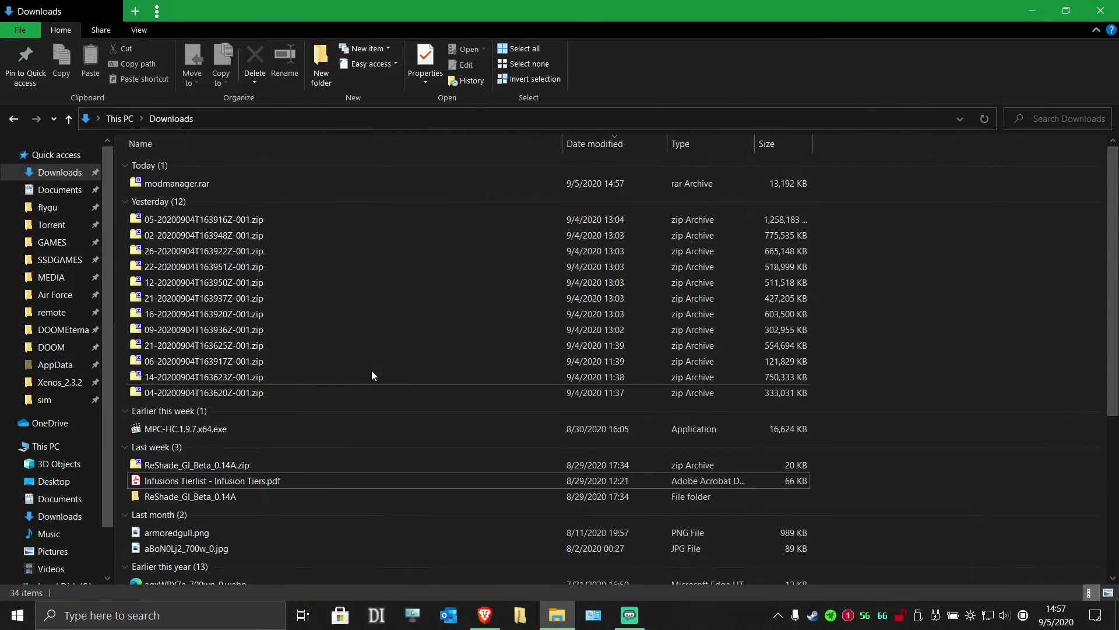
right_click(168, 185)
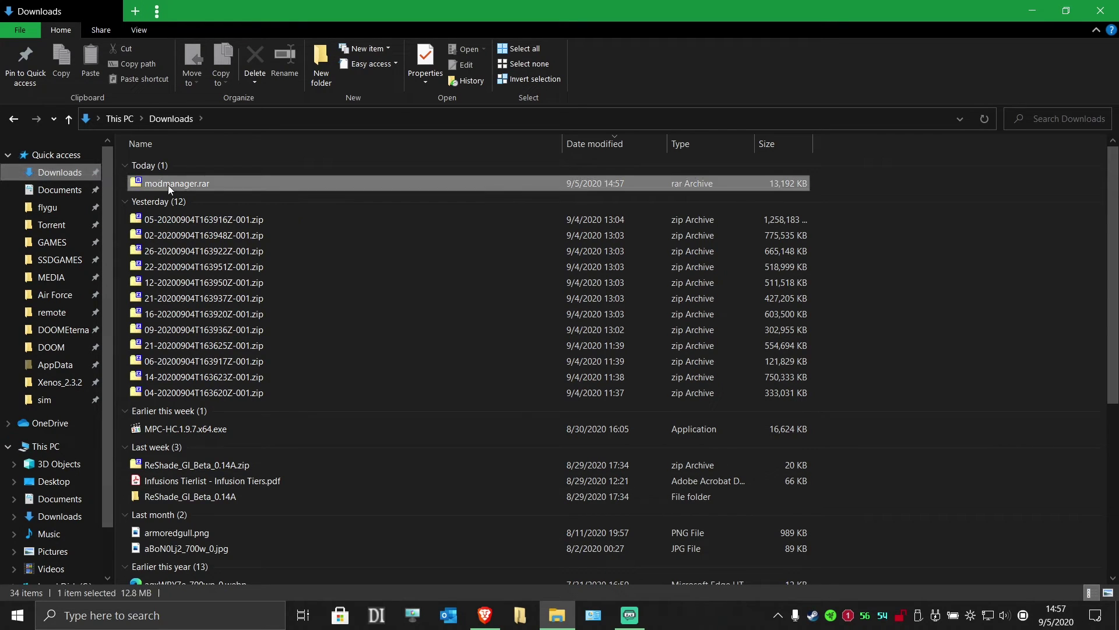
mouse_move(295, 232)
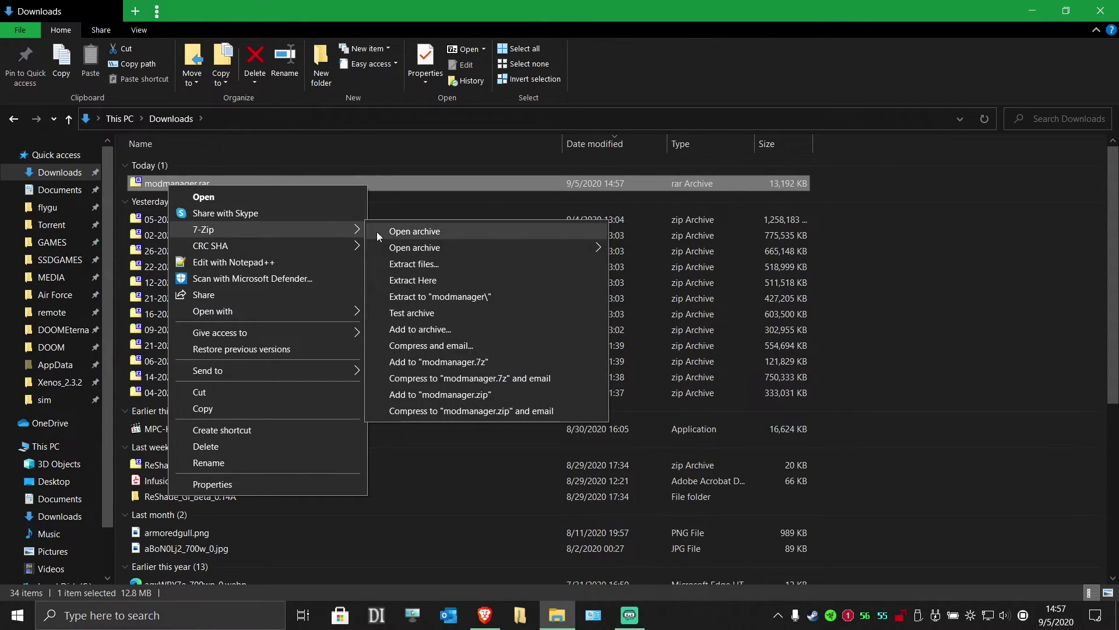
left_click(464, 297)
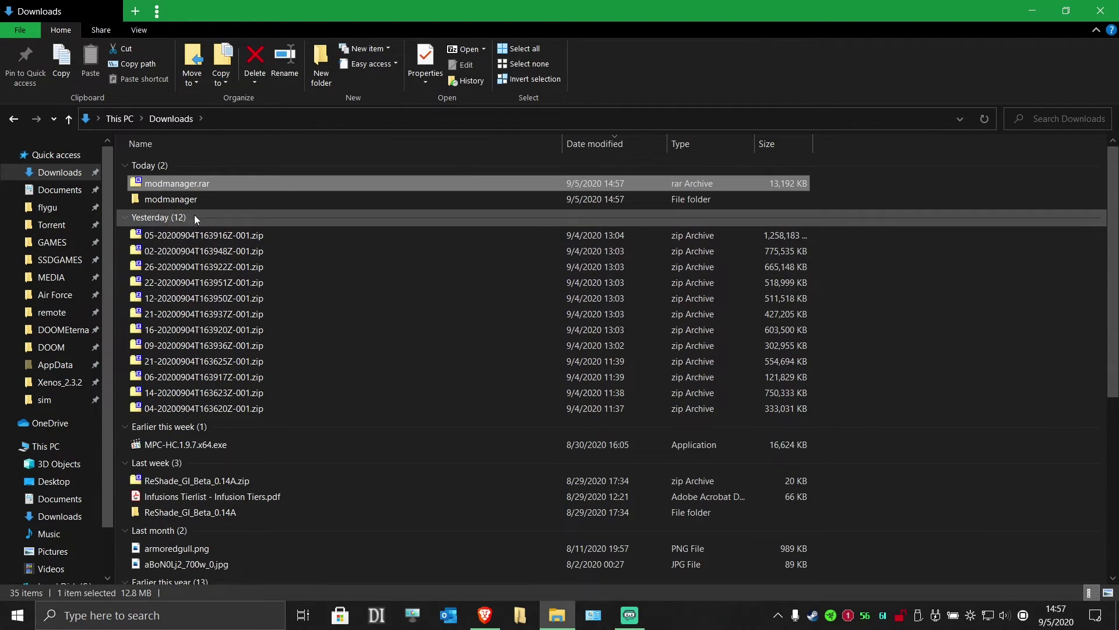
Step: Move the extracted modmanager folder from Downloads into SSDGAMES\Steam\steamapps\common\StreetFighterV
double_click(165, 198)
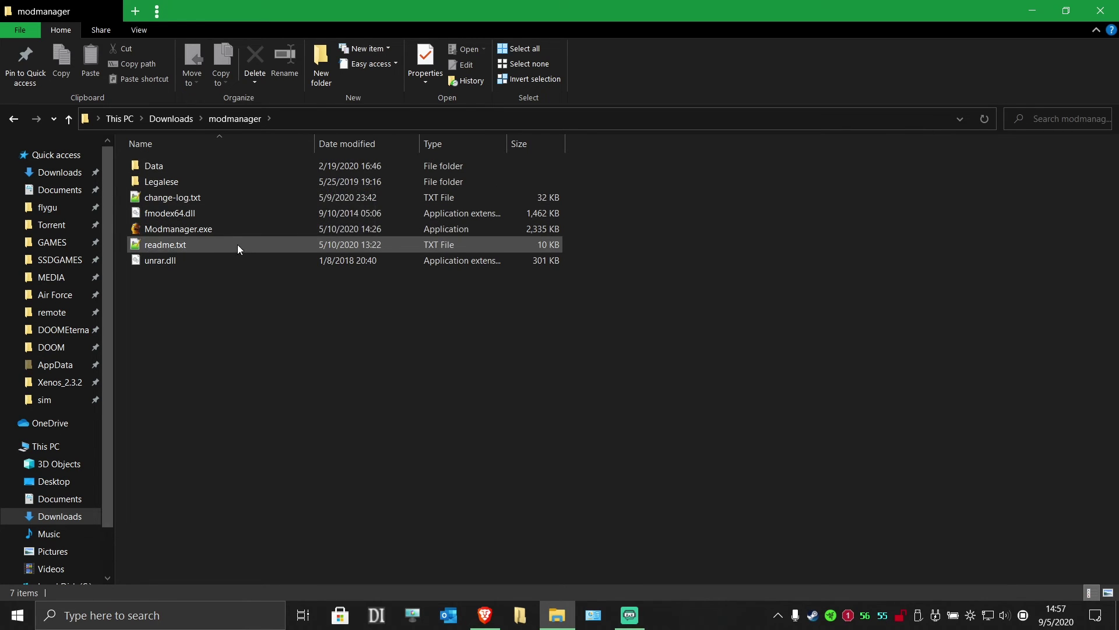
key("BackSpace")
right_click(170, 198)
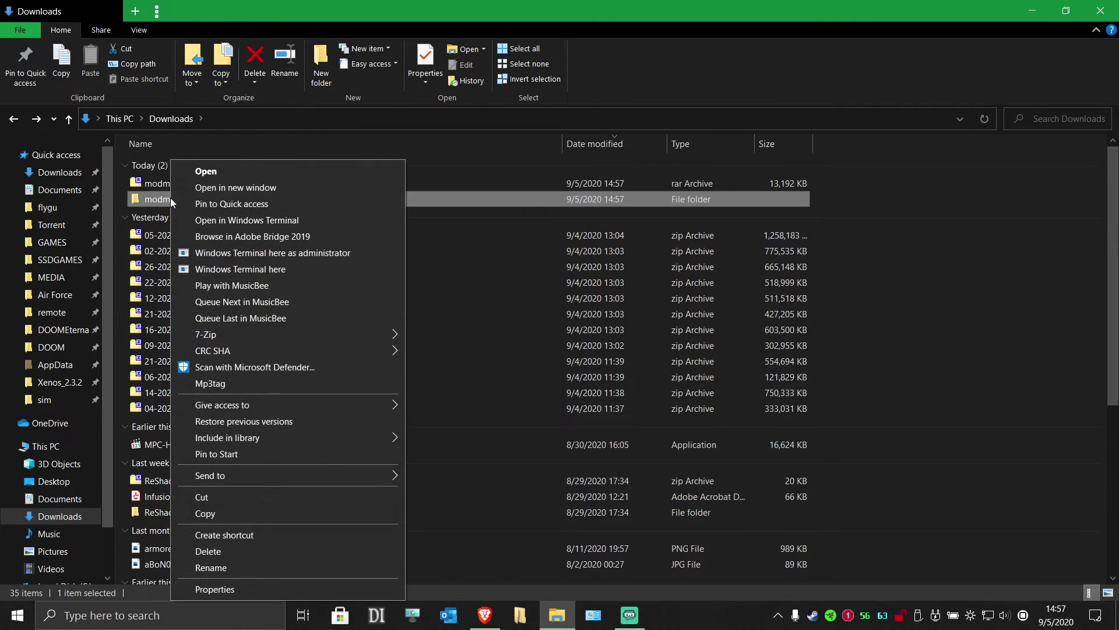
left_click(219, 497)
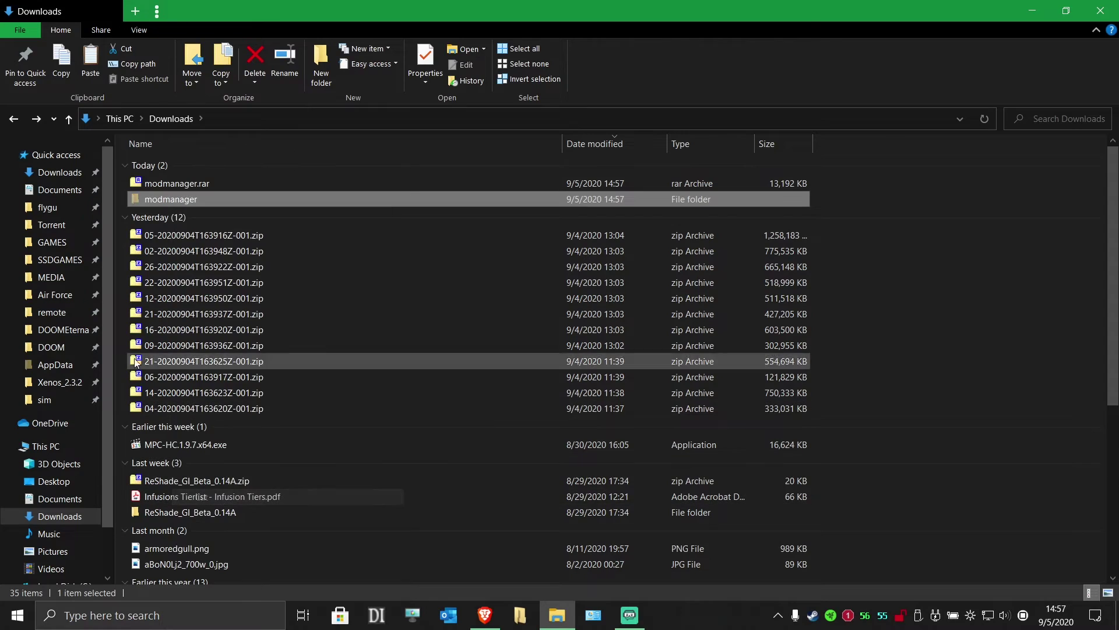
left_click(53, 260)
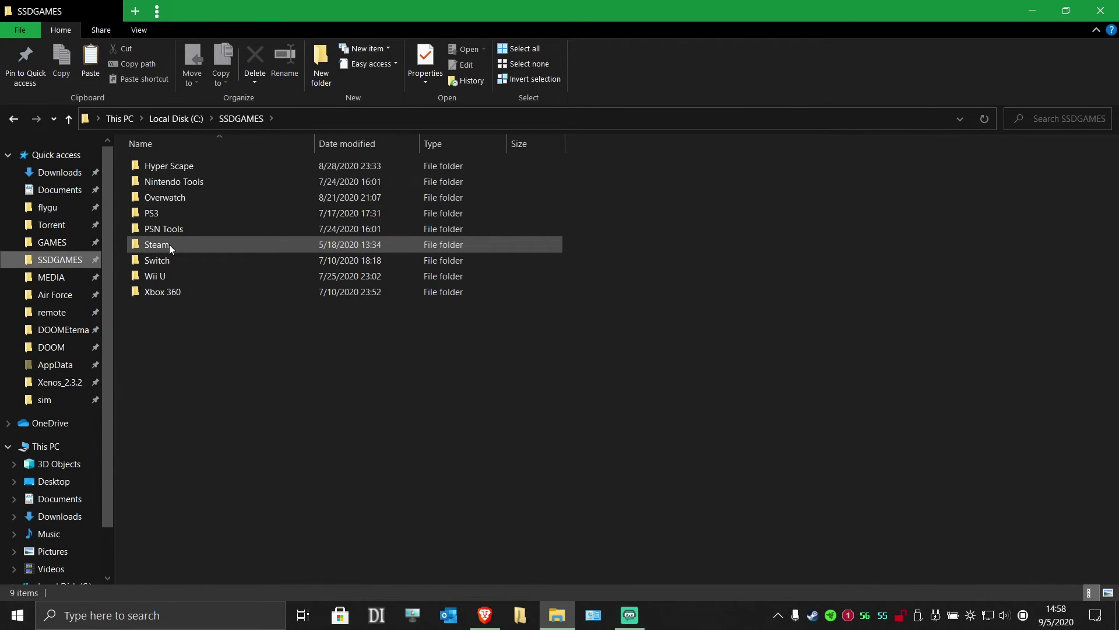
double_click(169, 244)
double_click(181, 166)
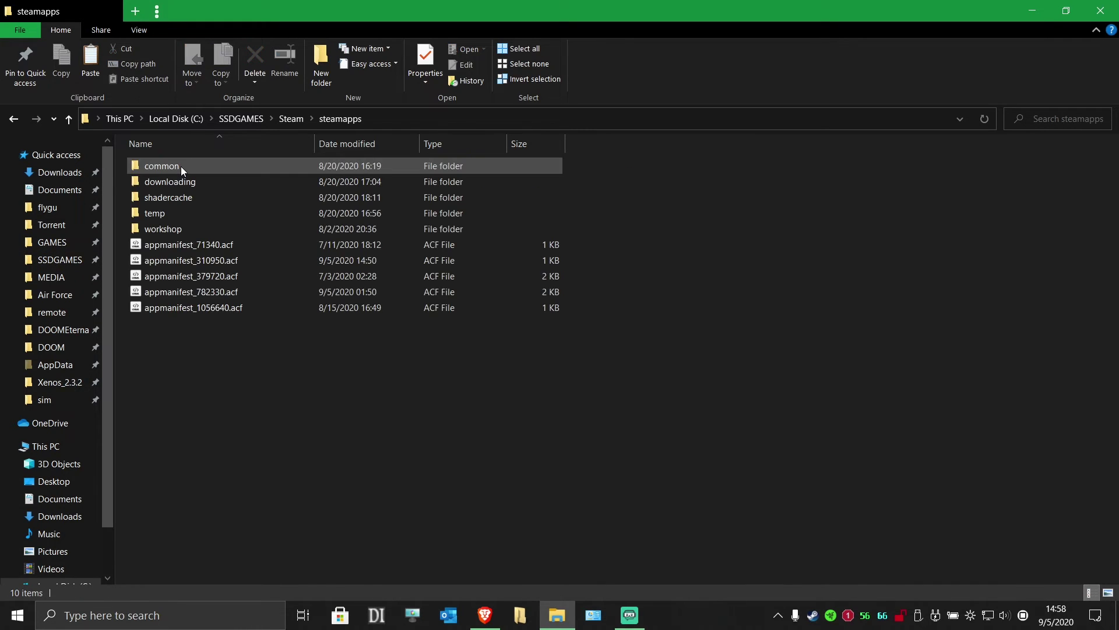
double_click(181, 166)
double_click(191, 227)
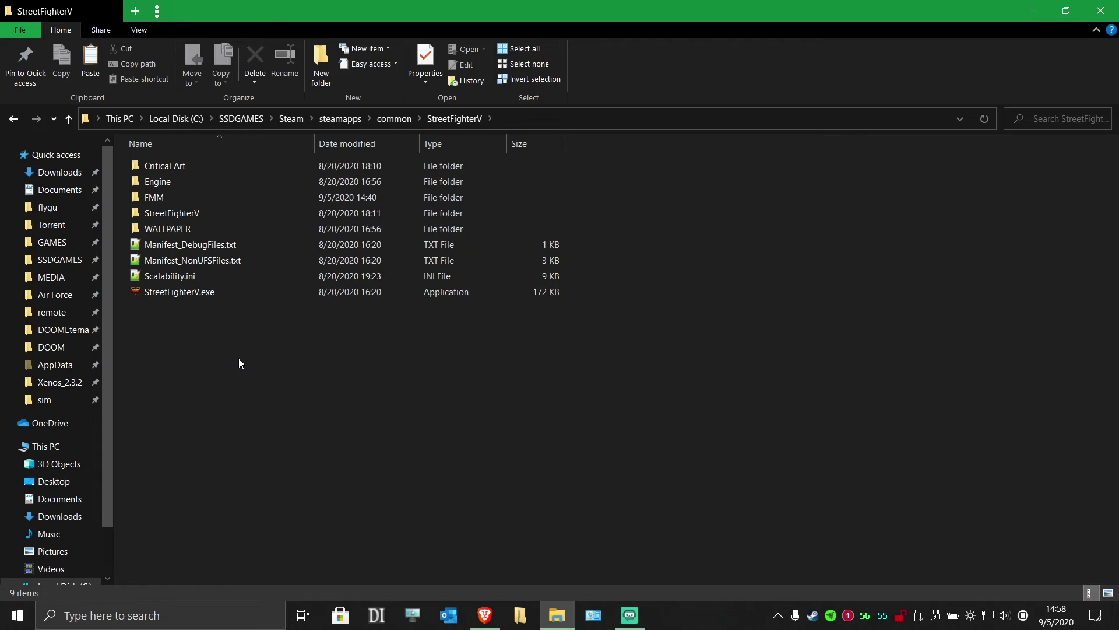
key("ctrl+v")
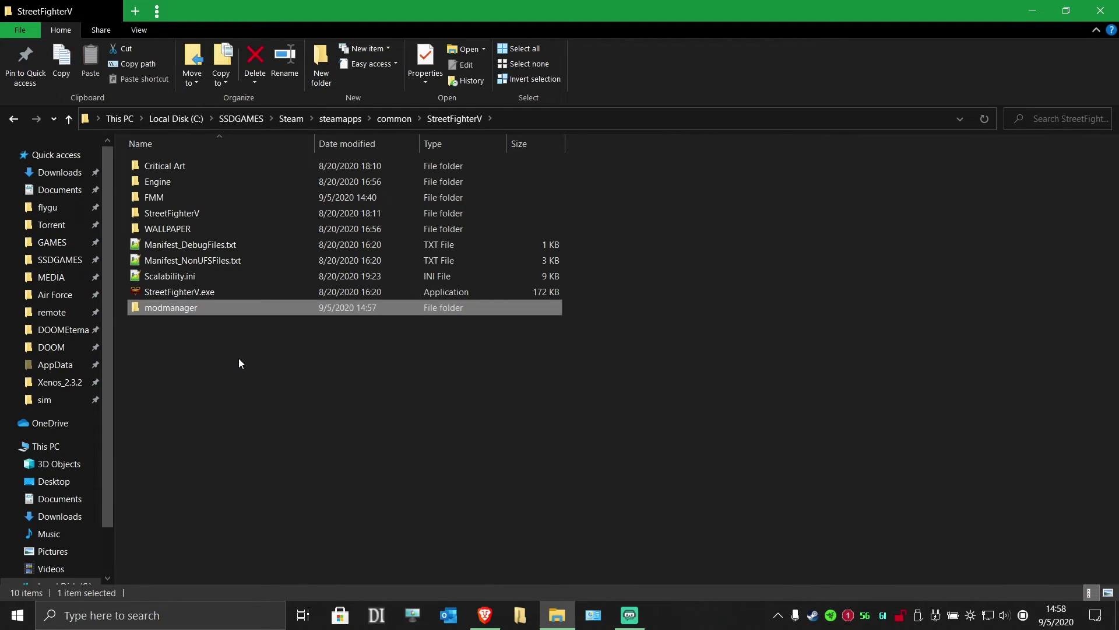
Step: Run Modmanager.exe from the moved modmanager folder, choose Street Fighter V as the game, and close the manager
left_click(184, 343)
double_click(179, 305)
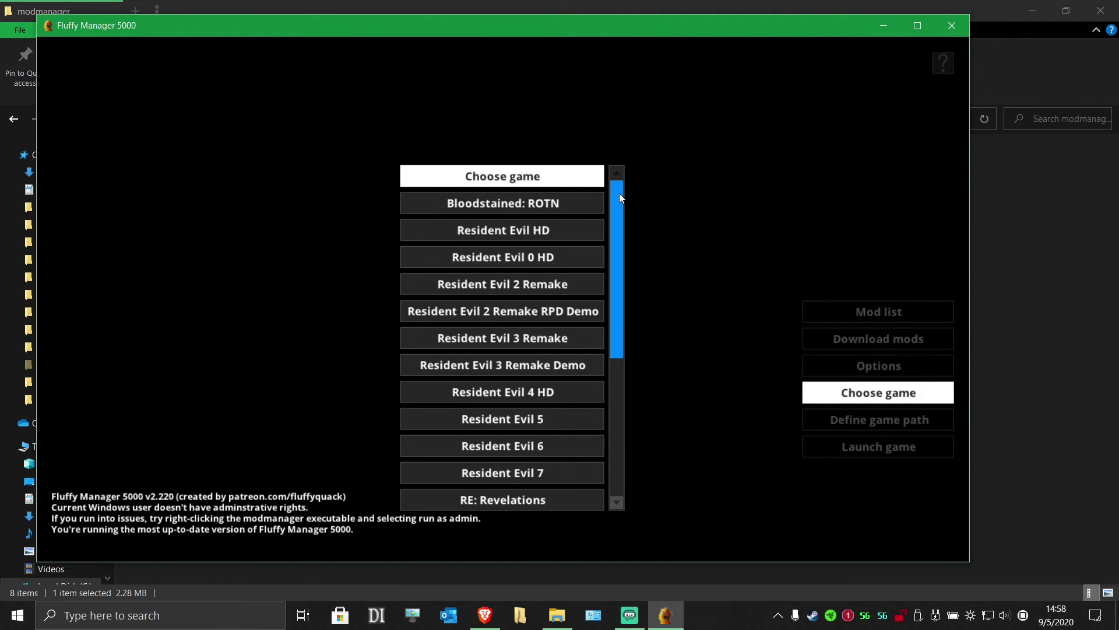
left_click_drag(620, 195, 621, 432)
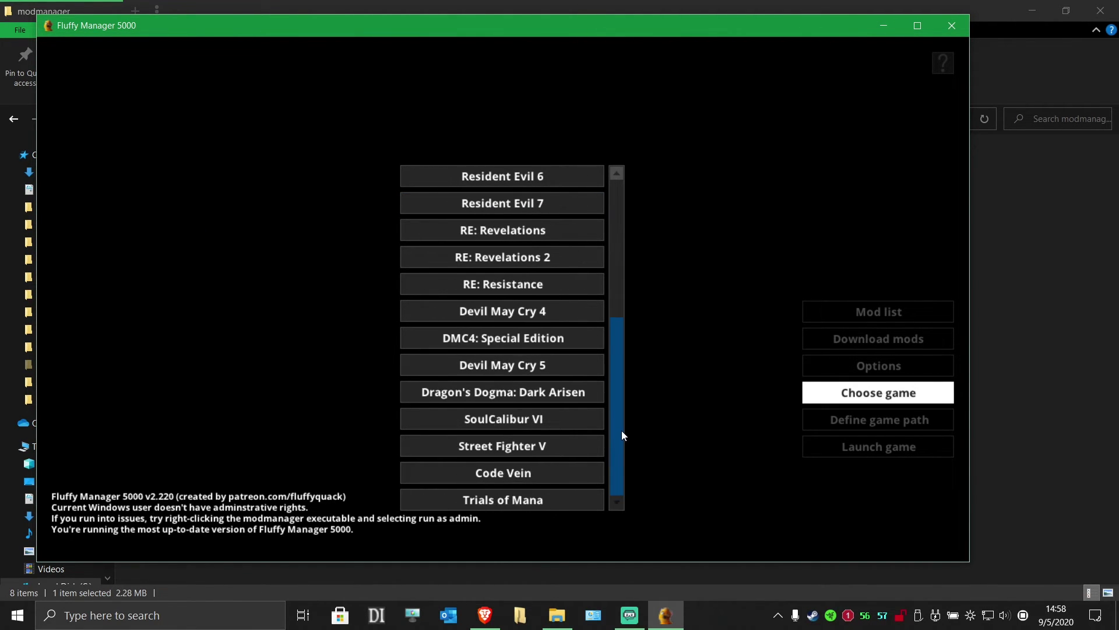
left_click(527, 444)
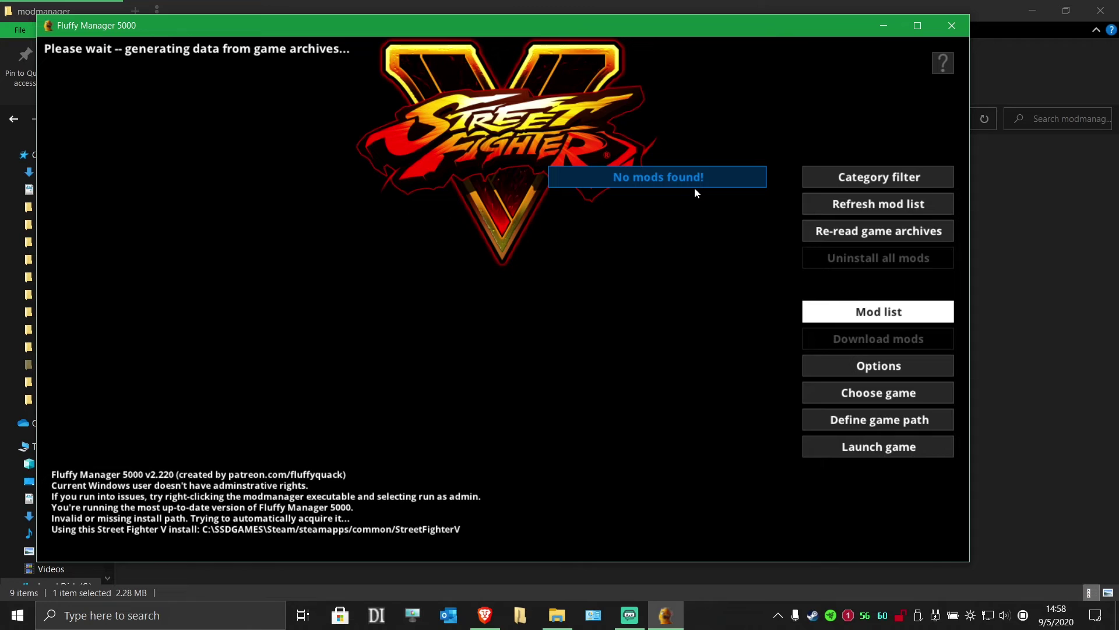
left_click(952, 26)
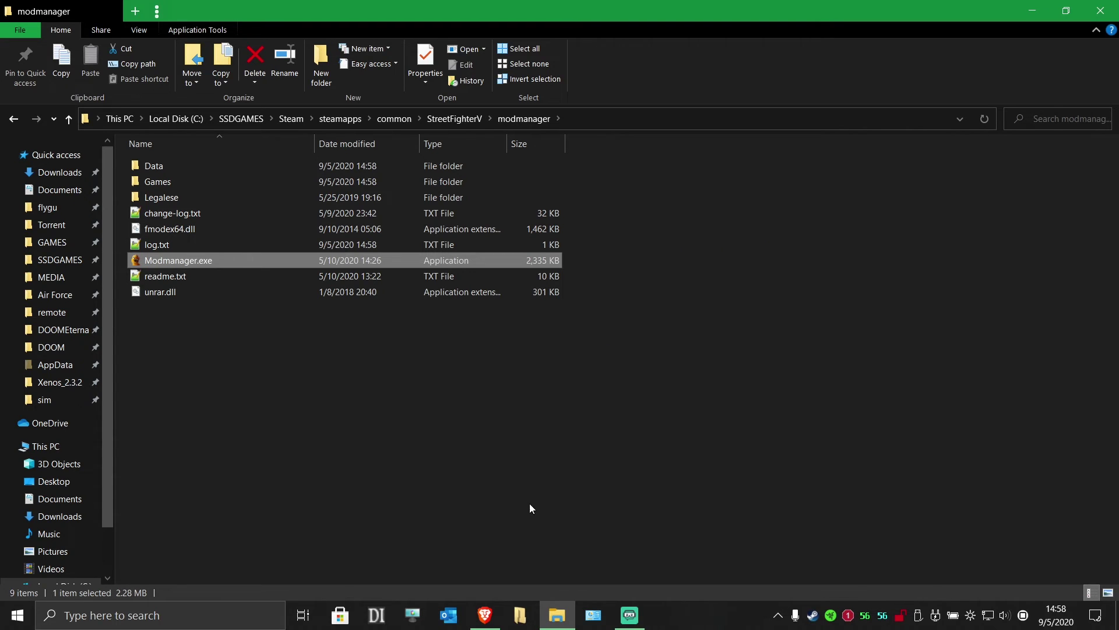
Step: Switch to the Brave browser and download the No Black Borders Around Objects archive through the DeviantArt page's MediaFire link
left_click(484, 615)
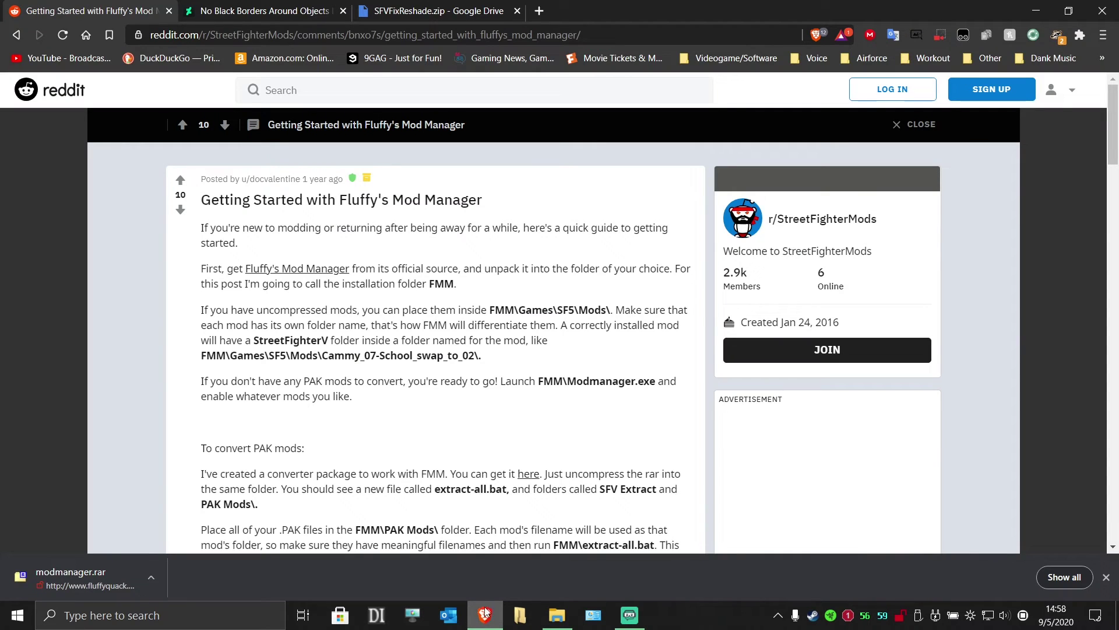
left_click(253, 4)
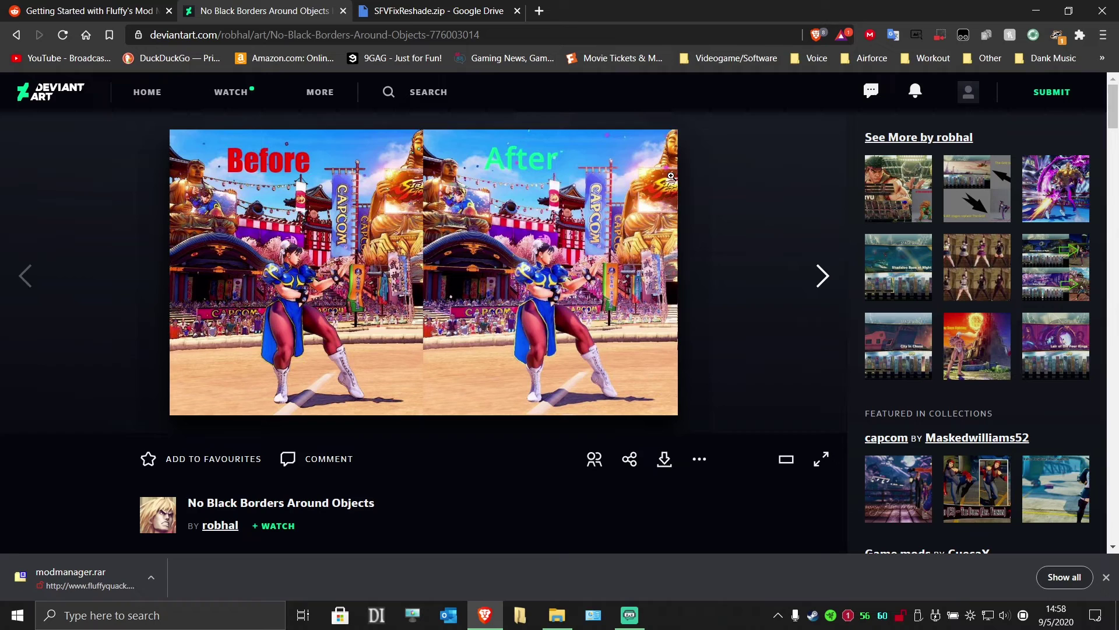
scroll(729, 197, "down", 5)
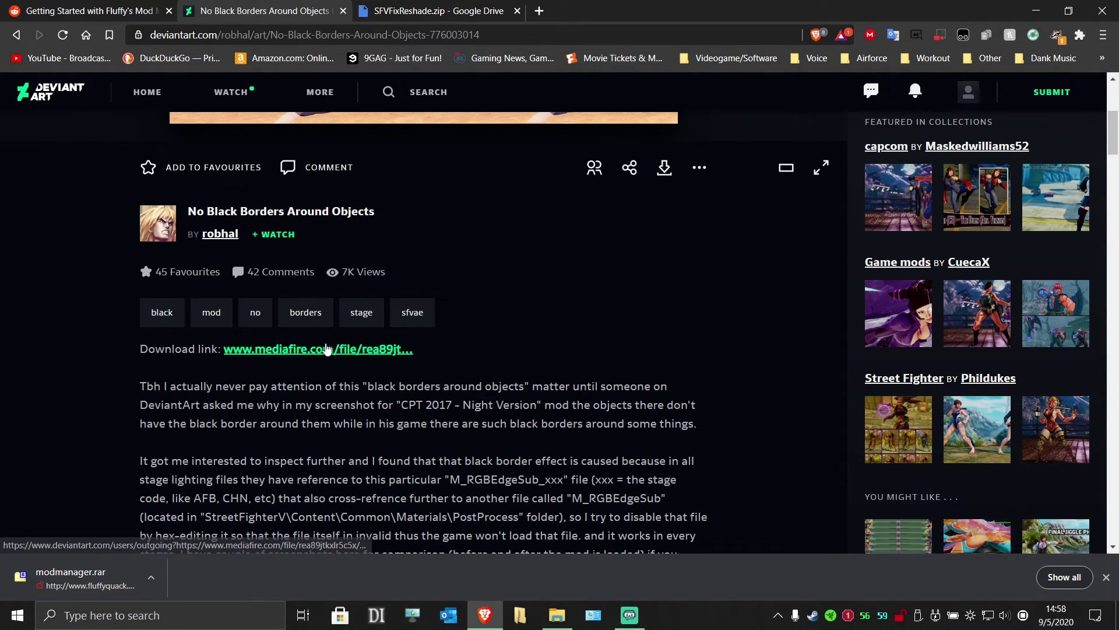
left_click(327, 350)
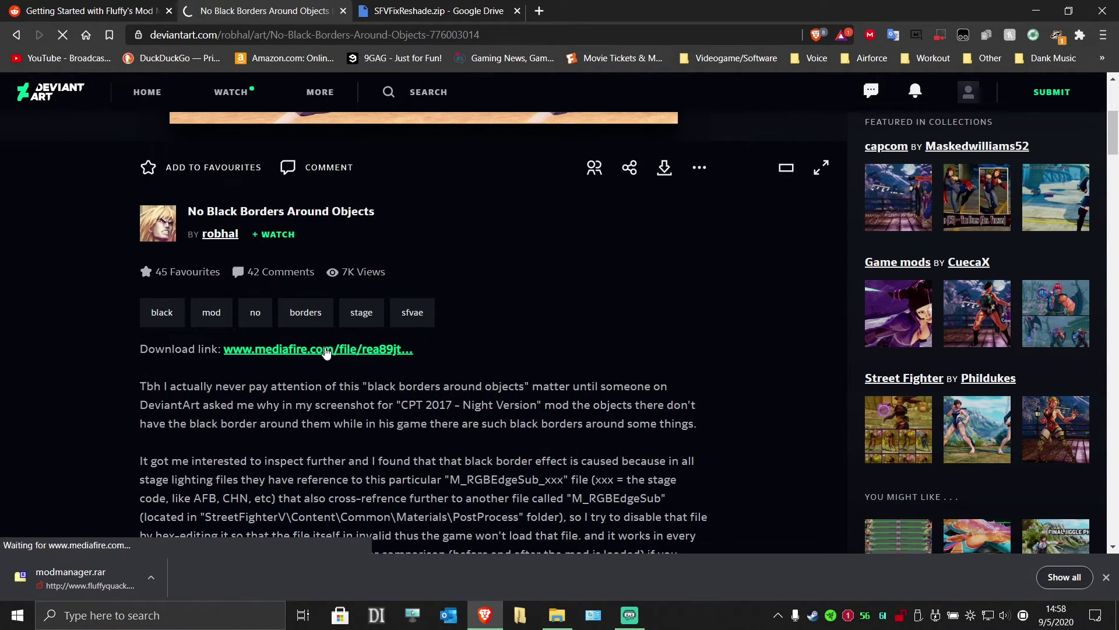
left_click(819, 200)
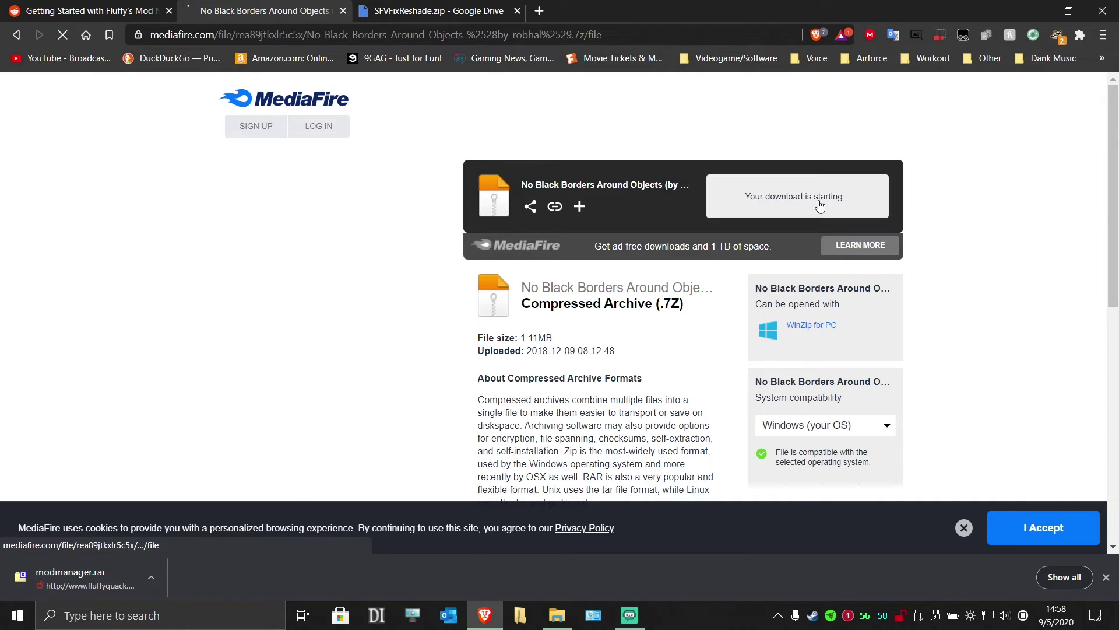
left_click(459, 322)
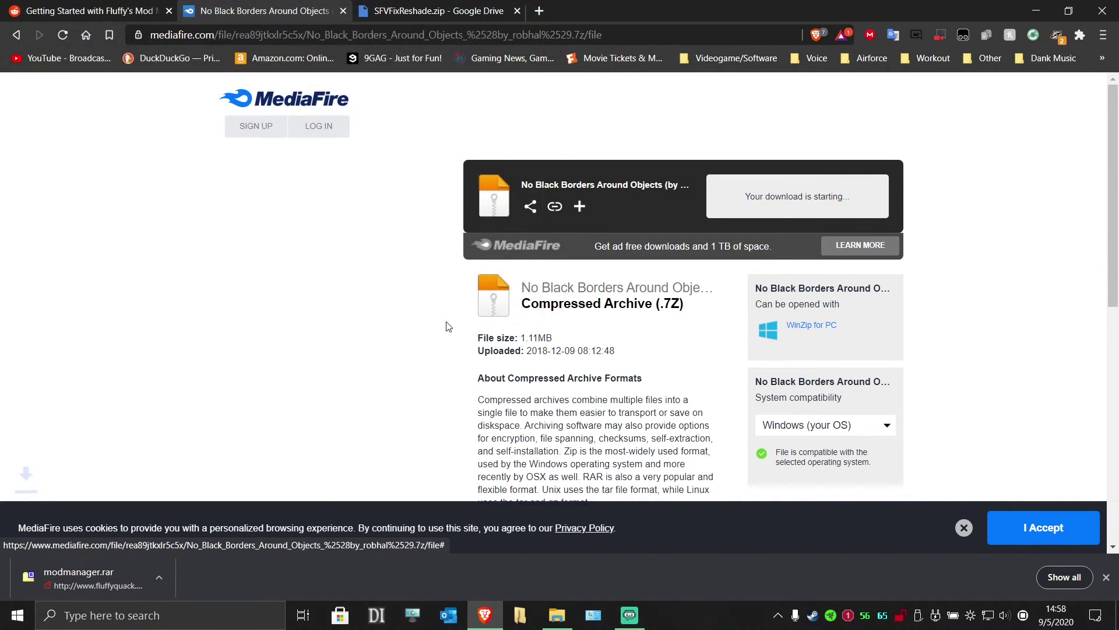
Step: Open Downloads in a second File Explorer tab and extract the No Black Borders Around Objects archive into its own folder
left_click(560, 618)
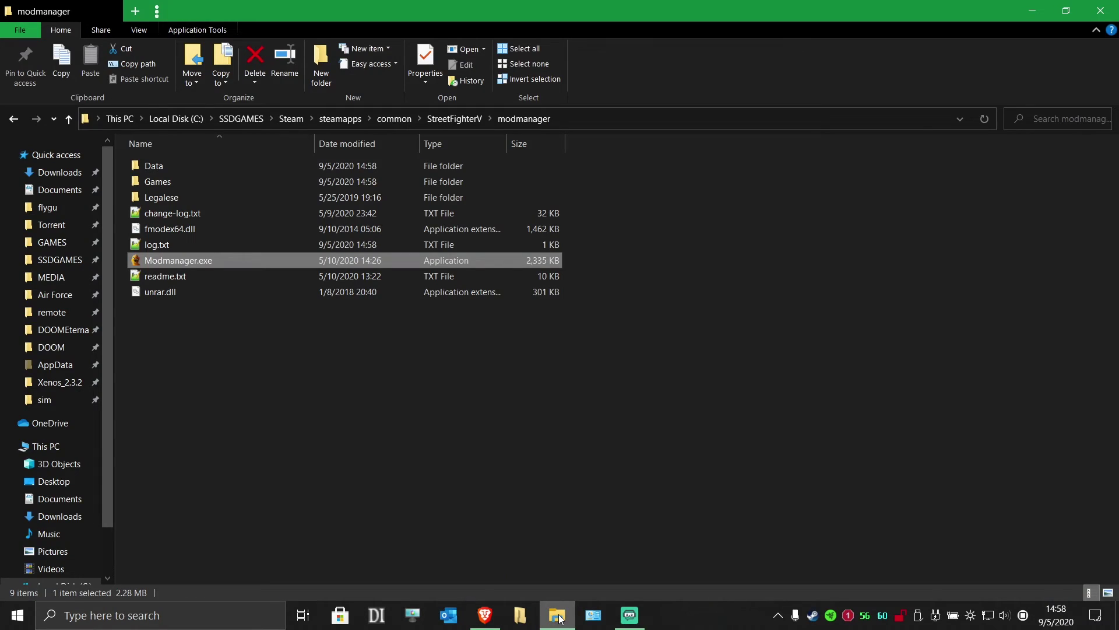
left_click(135, 11)
scroll(59, 164, "up", 1)
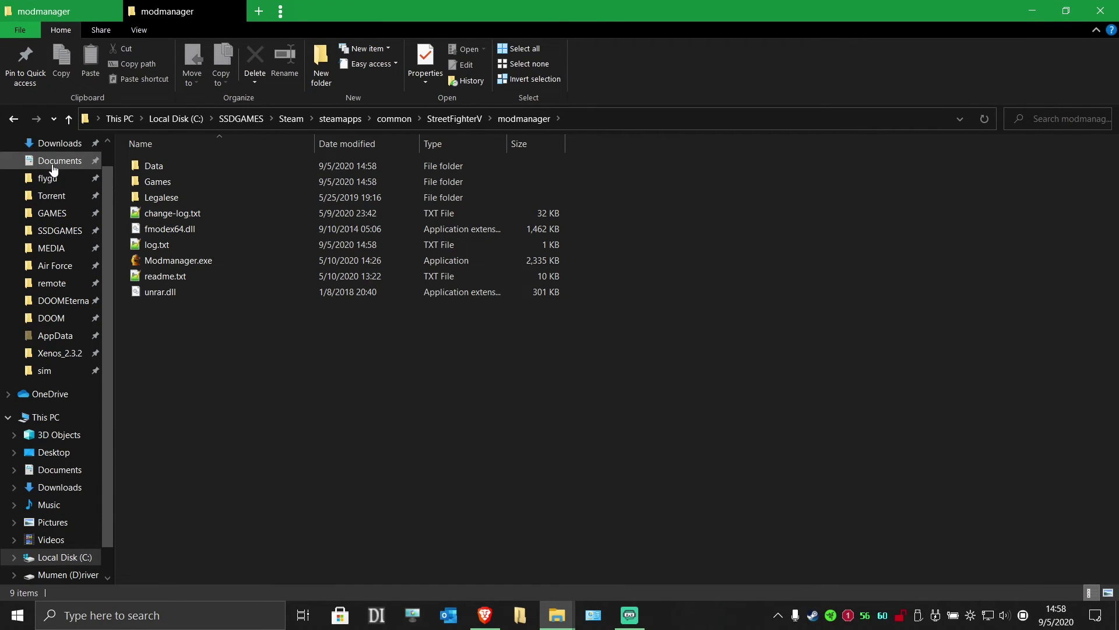
left_click(69, 143)
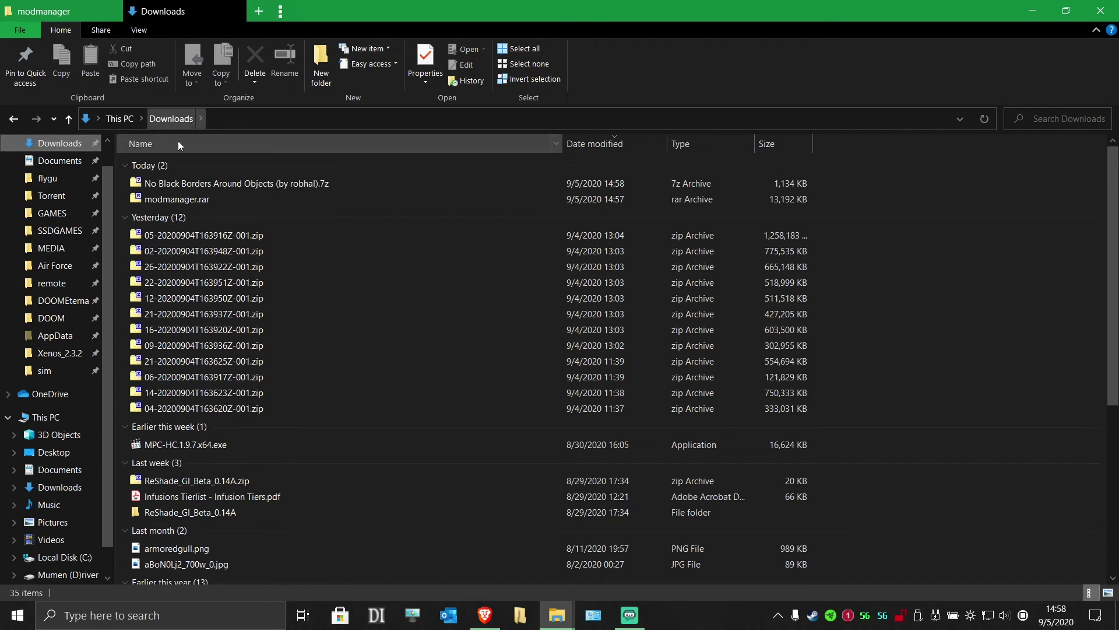
left_click(201, 185)
right_click(201, 185)
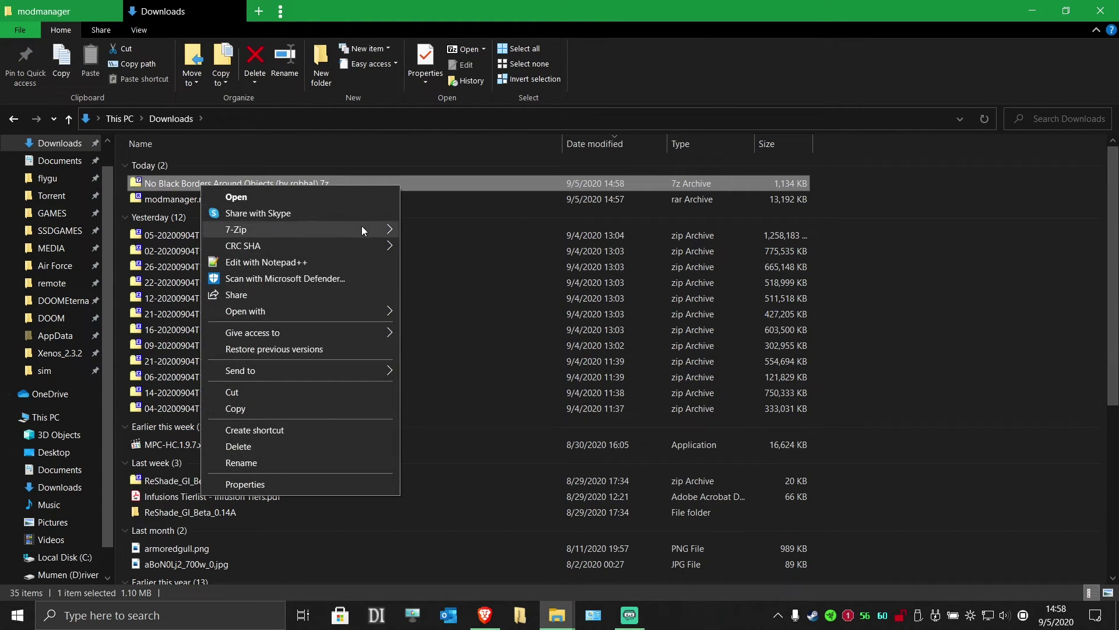
mouse_move(361, 227)
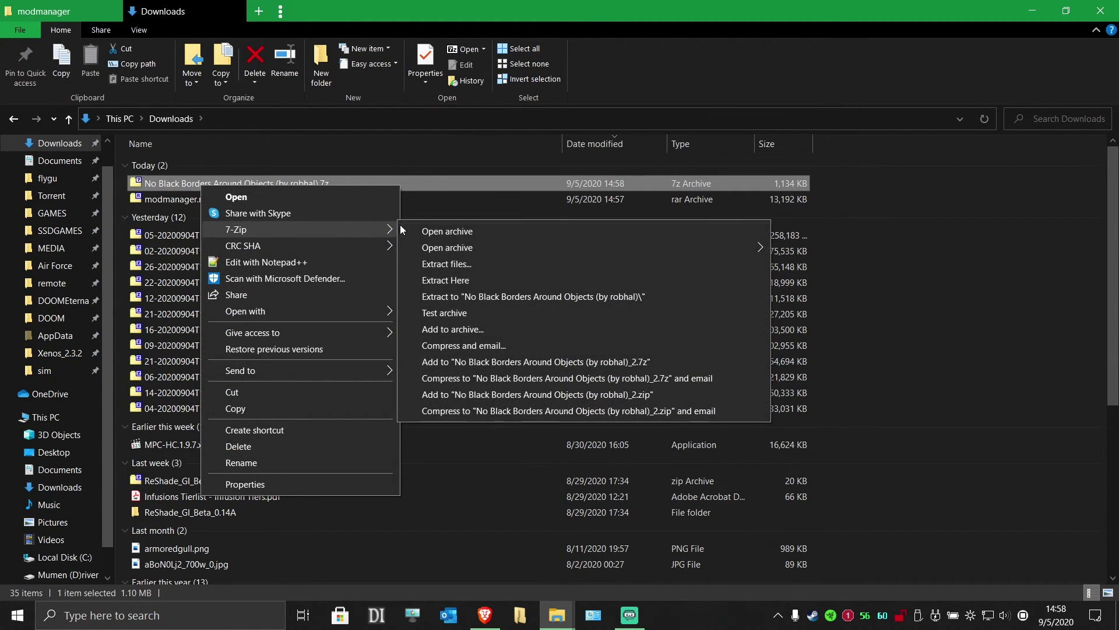
left_click(471, 300)
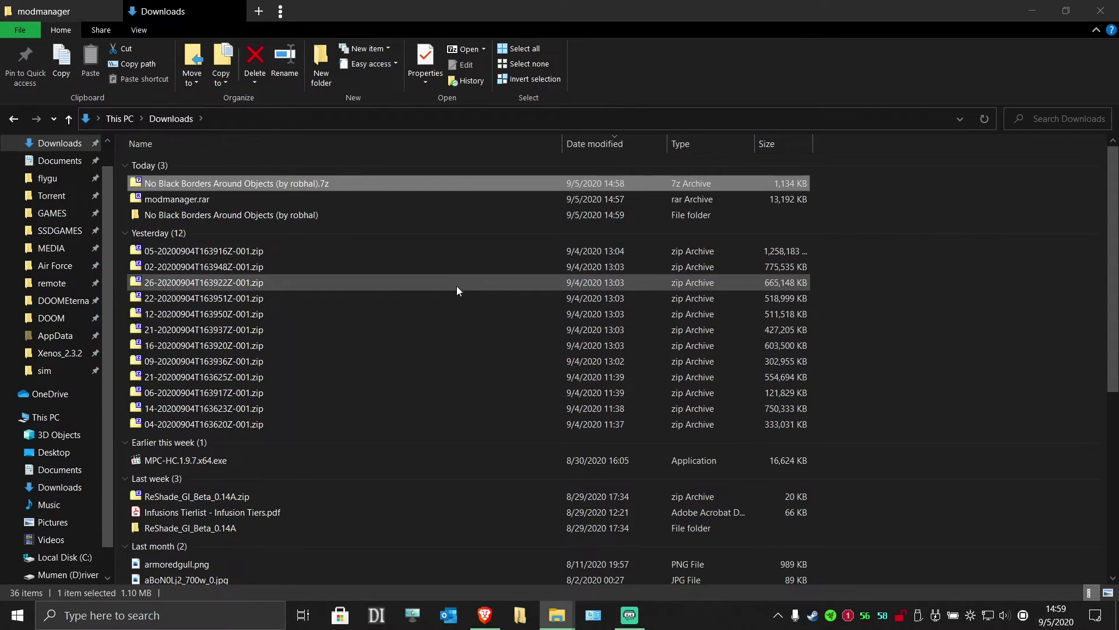
Step: Open the extracted No Black Borders Around Objects folder, check inside StageMod_NoBlackBordersAroundObjects, and copy that subfolder
left_click(202, 217)
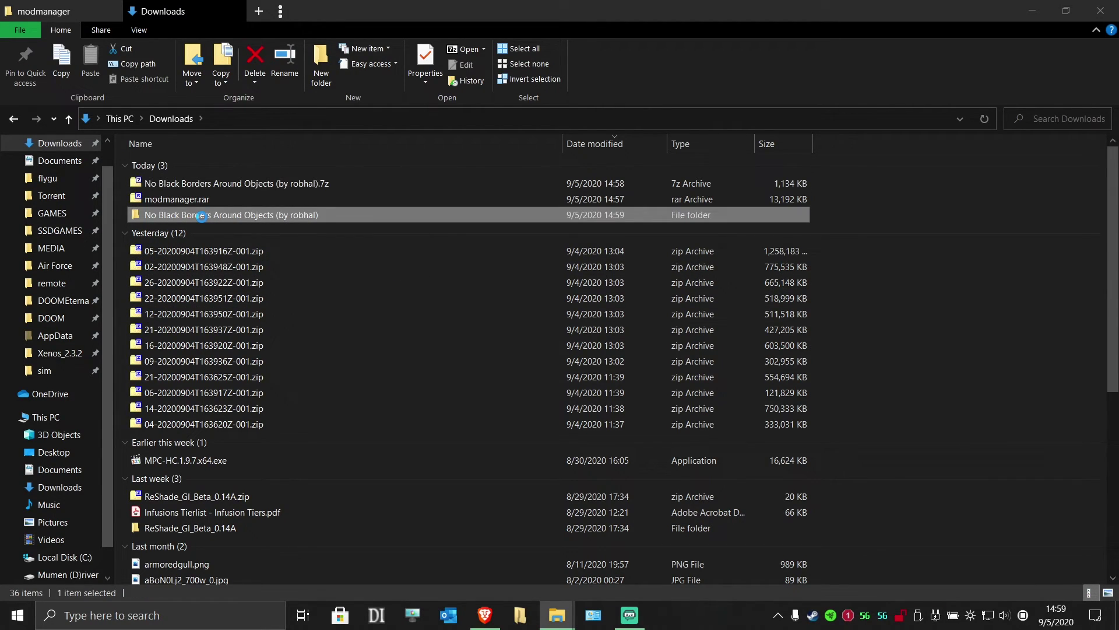
double_click(202, 215)
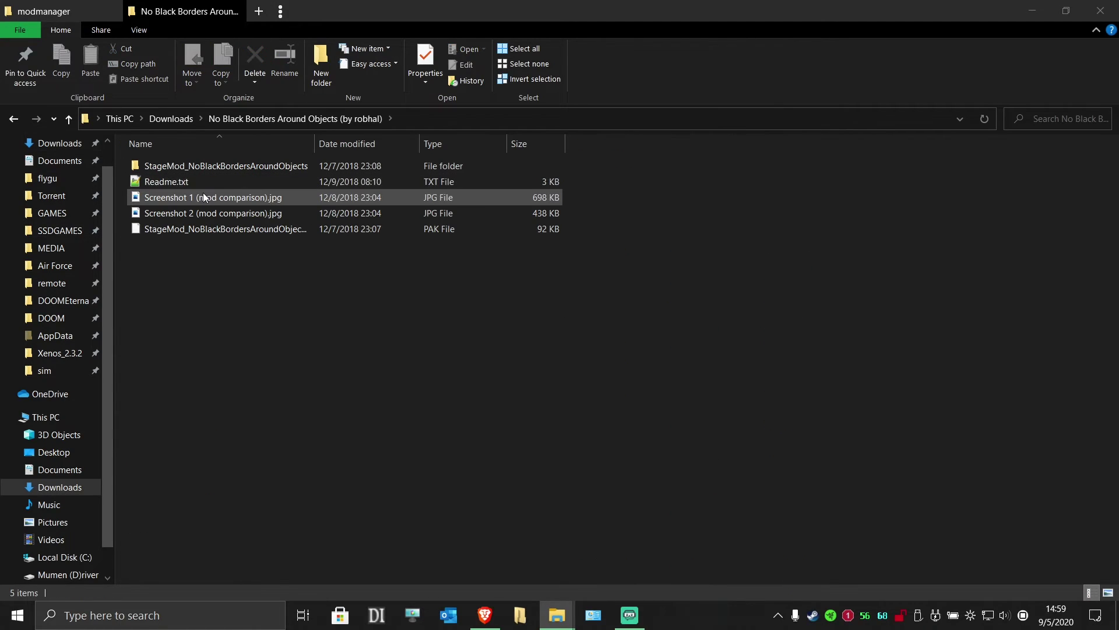
double_click(212, 166)
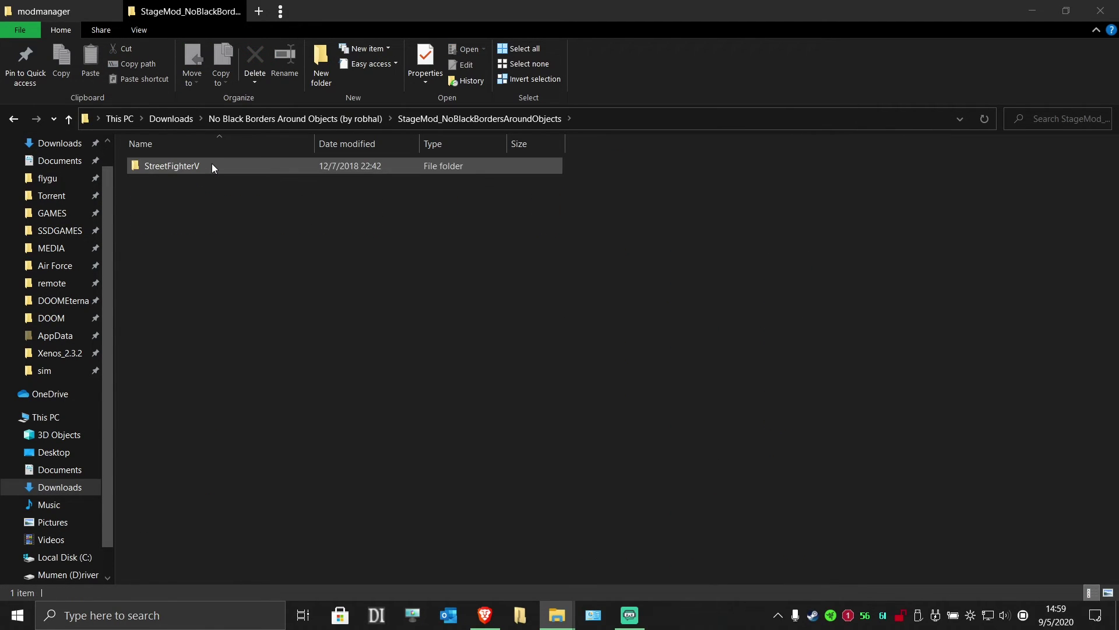
key("BackSpace")
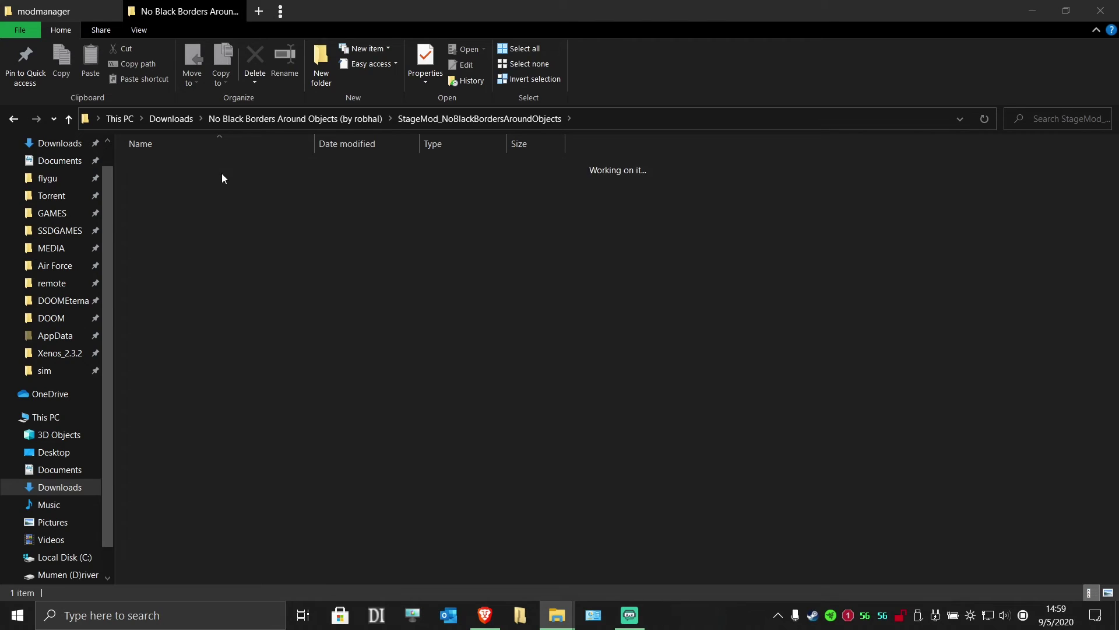
right_click(254, 165)
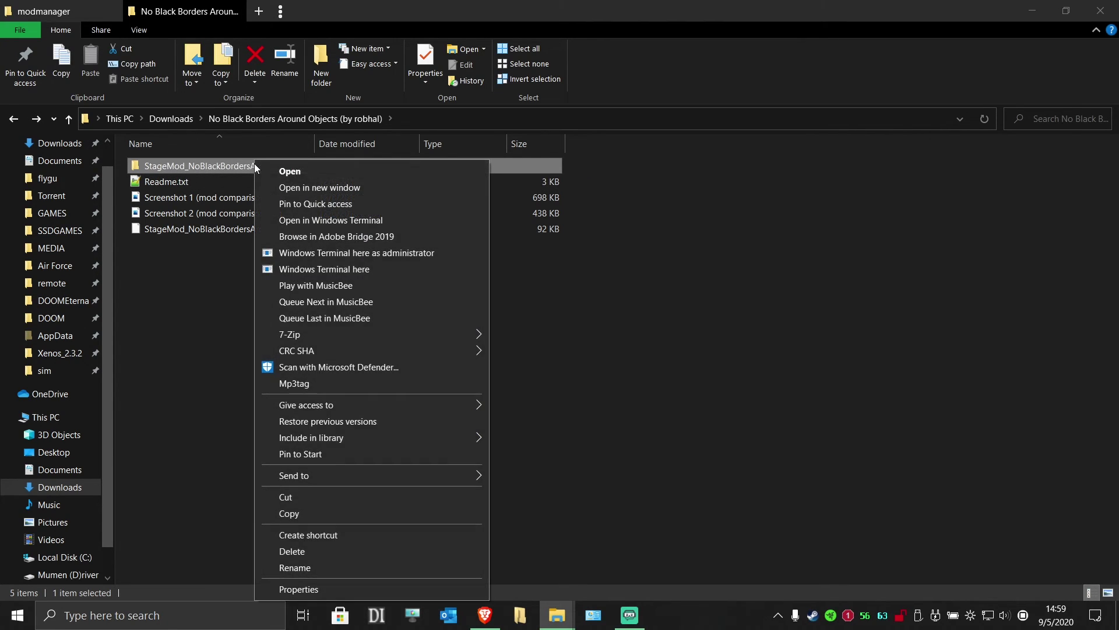
left_click(298, 507)
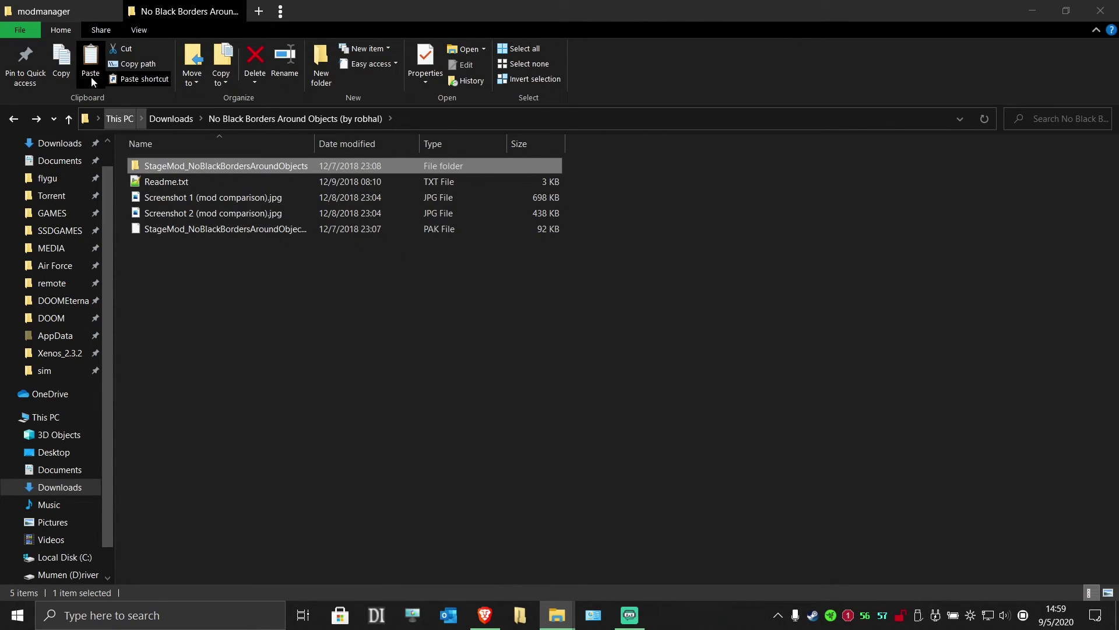
Step: Paste the copied StageMod_NoBlackBordersAroundObjects folder into modmanager\Games\SF5\Mods in the other File Explorer tab
left_click(87, 13)
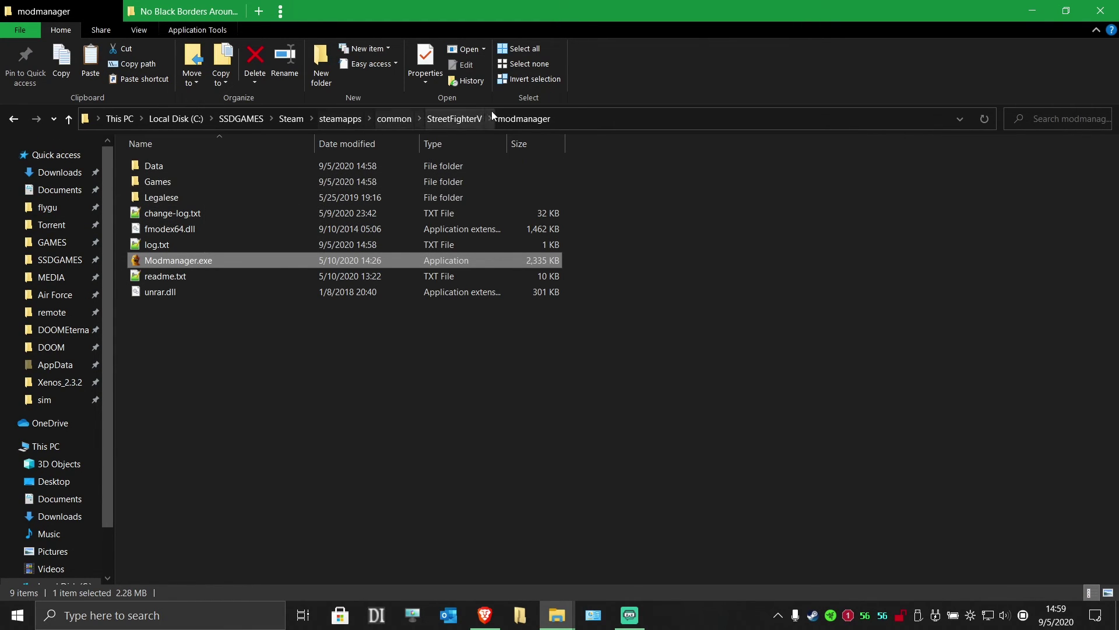
double_click(141, 182)
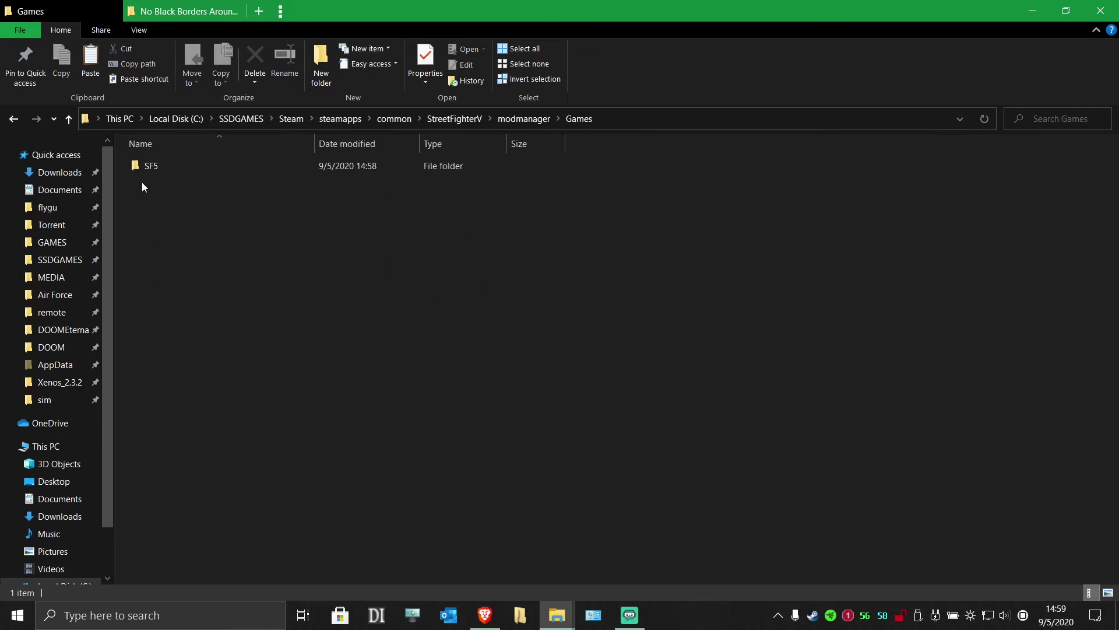
double_click(154, 170)
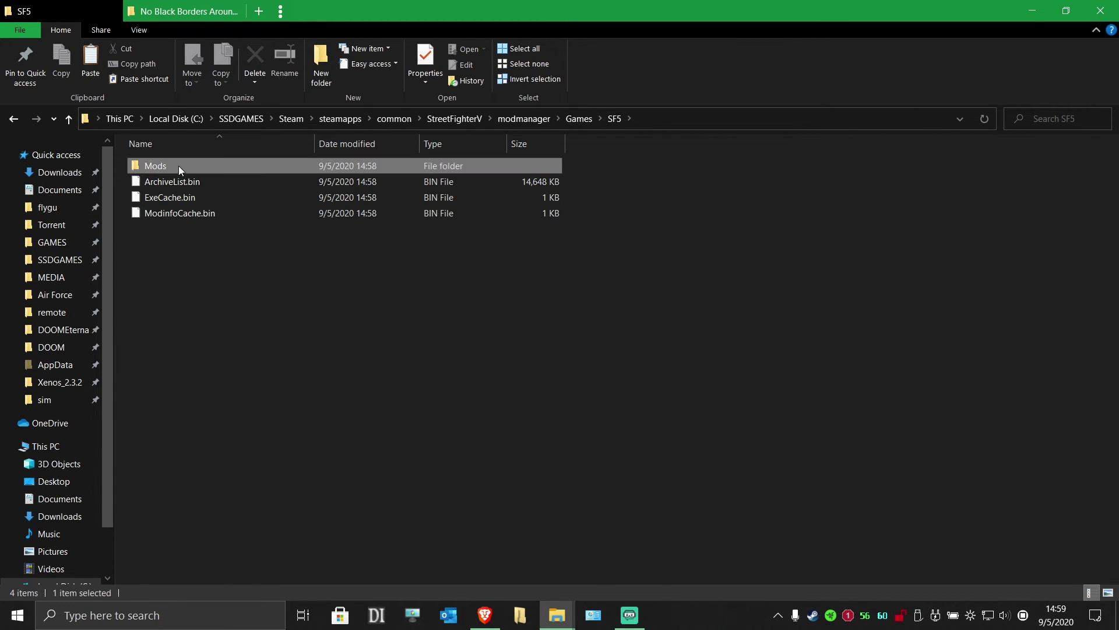
double_click(179, 165)
right_click(209, 213)
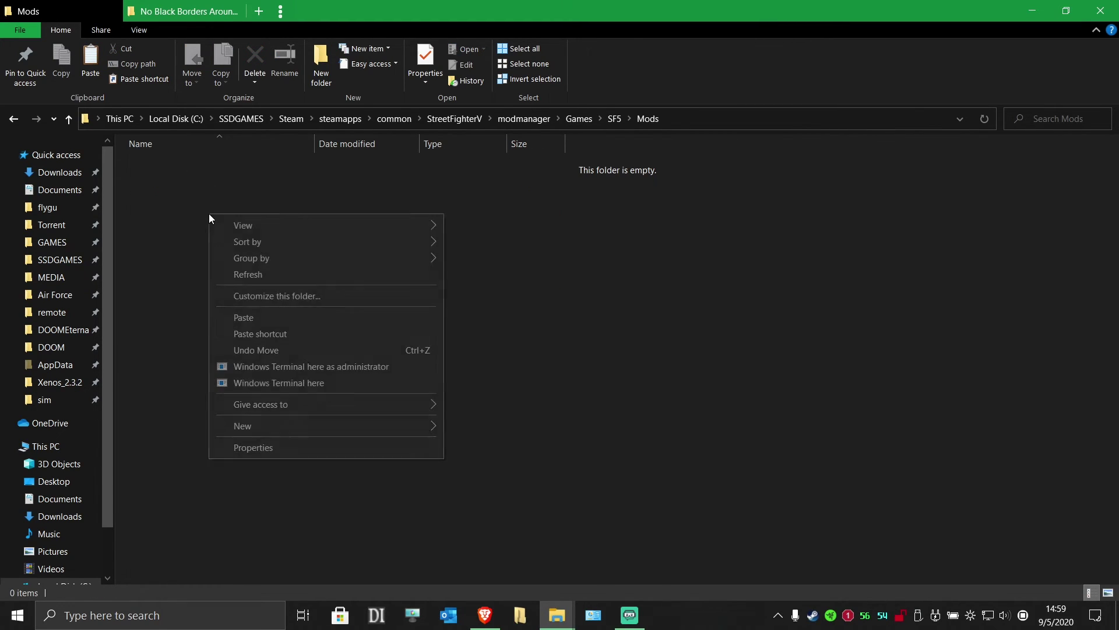
left_click(244, 317)
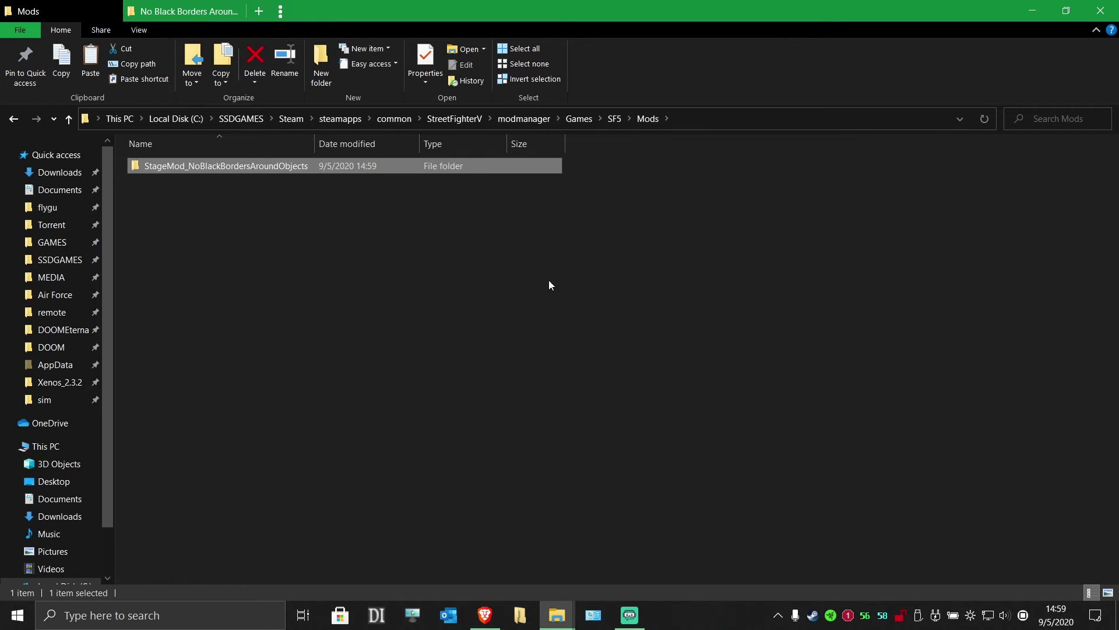
Step: Return to the modmanager folder, run Modmanager.exe, enable the StageMod_NoBlackBordersAroundObjects mod, and minimize the manager
left_click(15, 120)
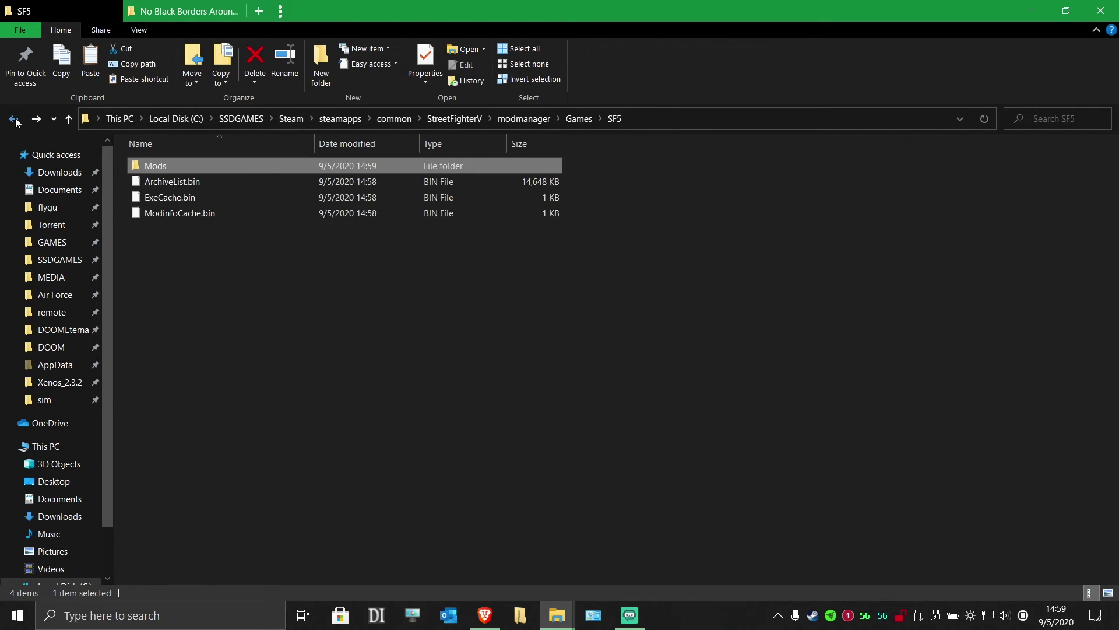
left_click(15, 120)
left_click(15, 121)
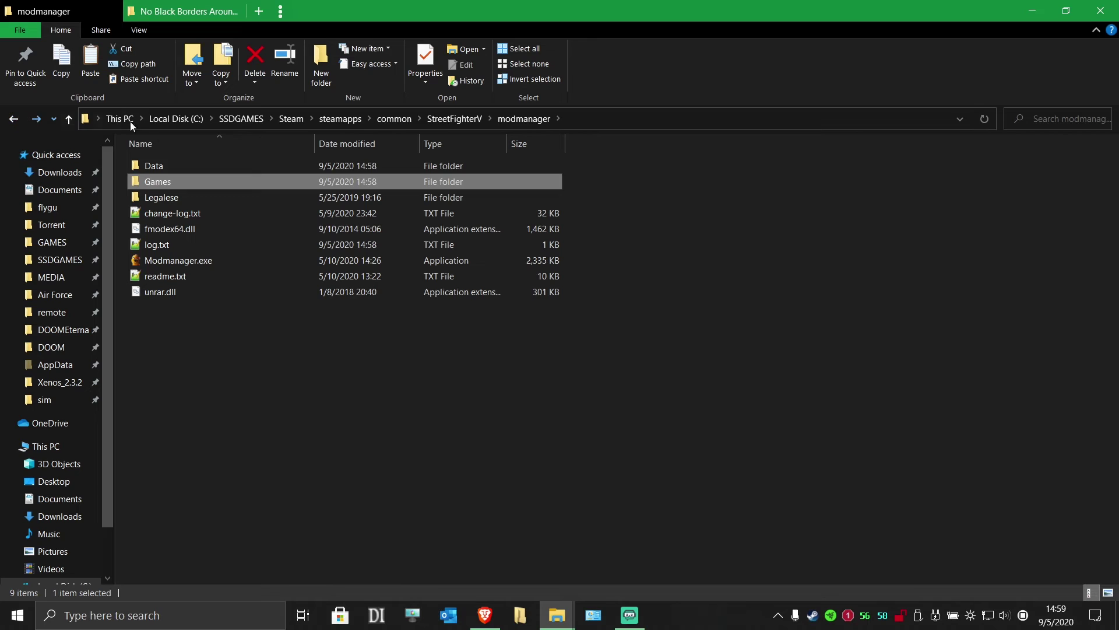
double_click(181, 260)
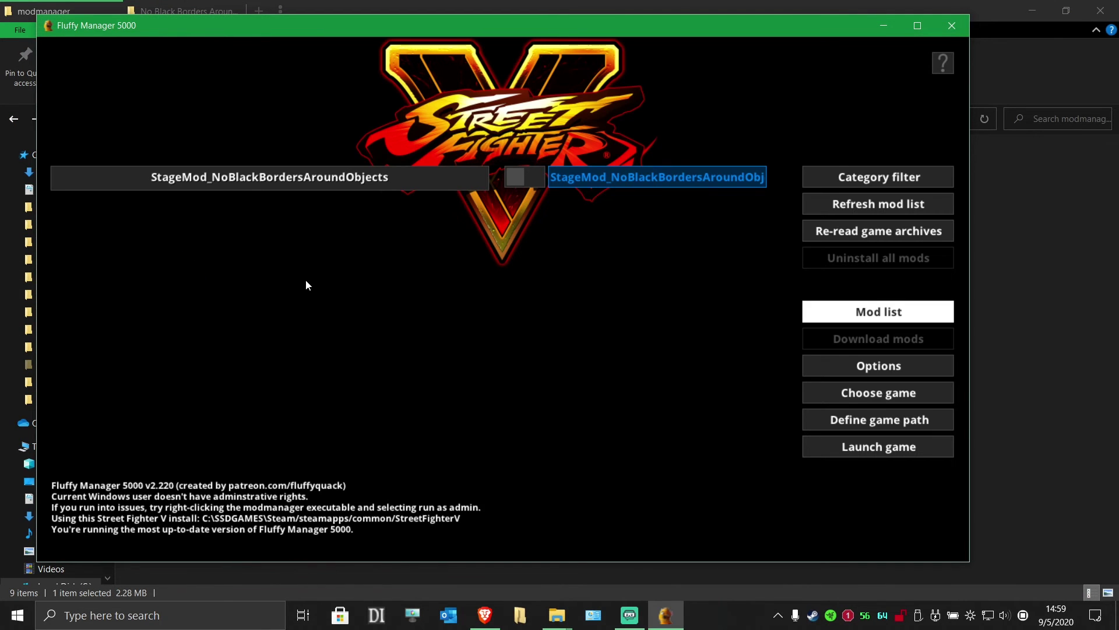
left_click(542, 179)
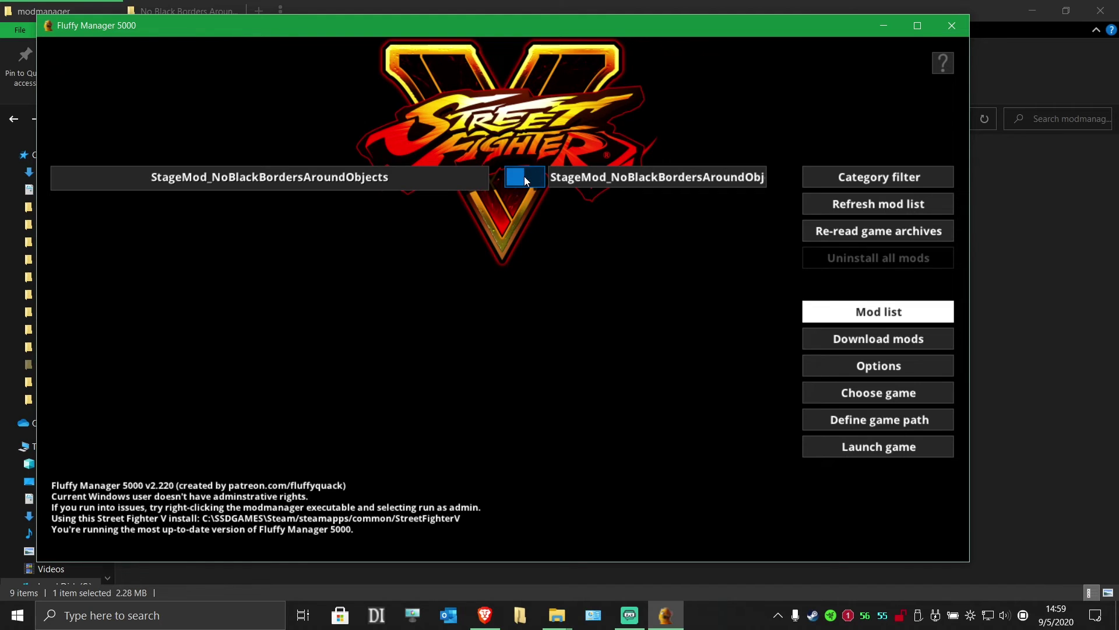
left_click(524, 176)
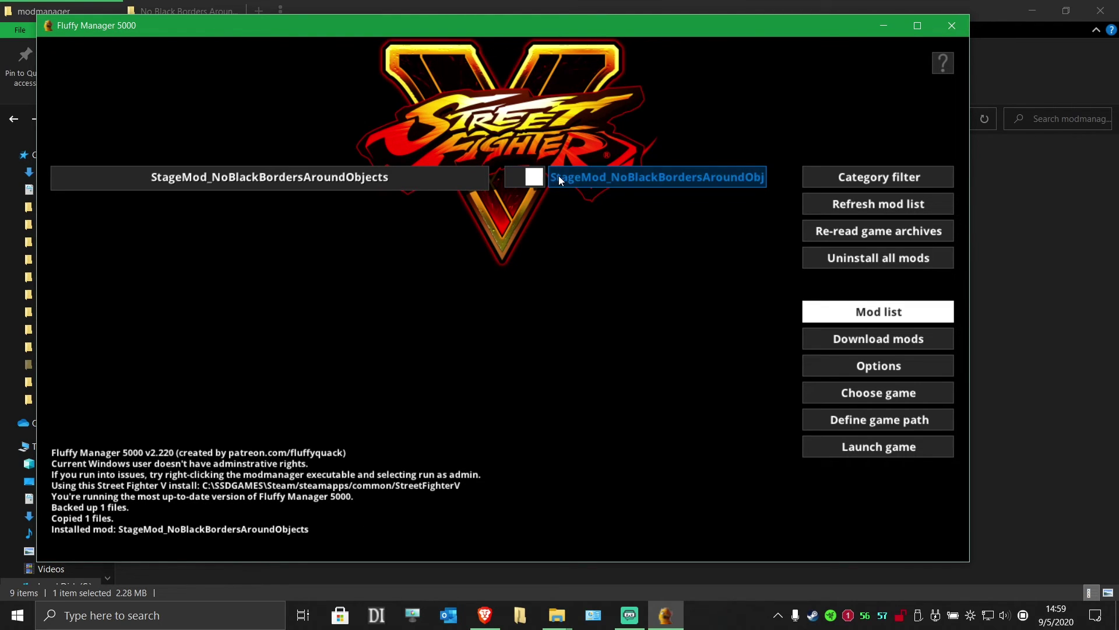
left_click(889, 28)
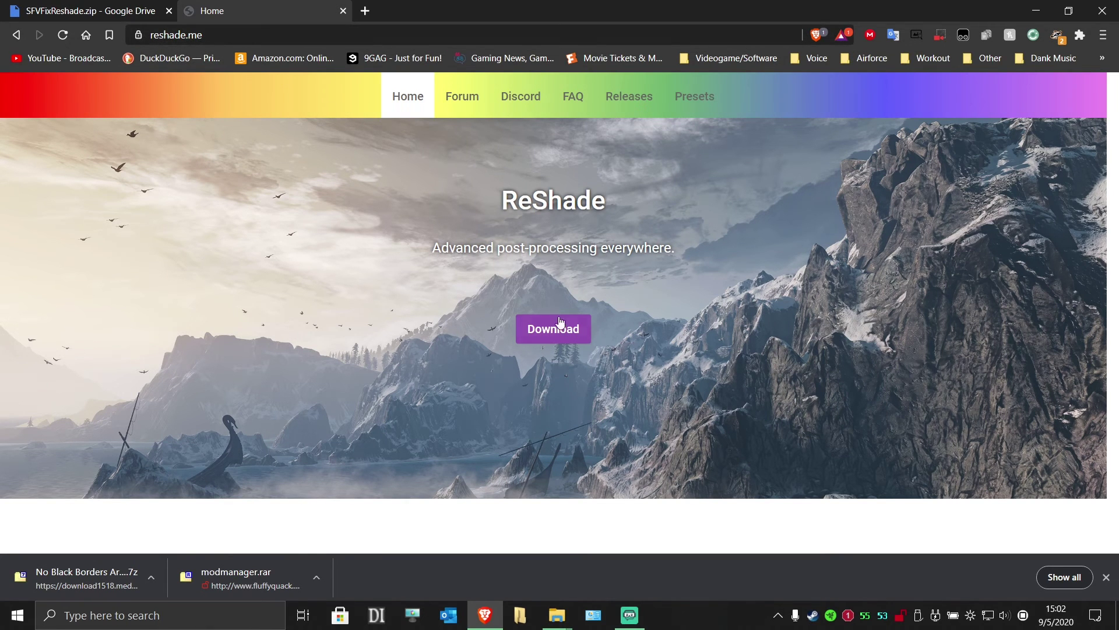
Step: In the Brave browser, download ReShade 4.7.0 from reshade.me and save the installer to Downloads
left_click(568, 328)
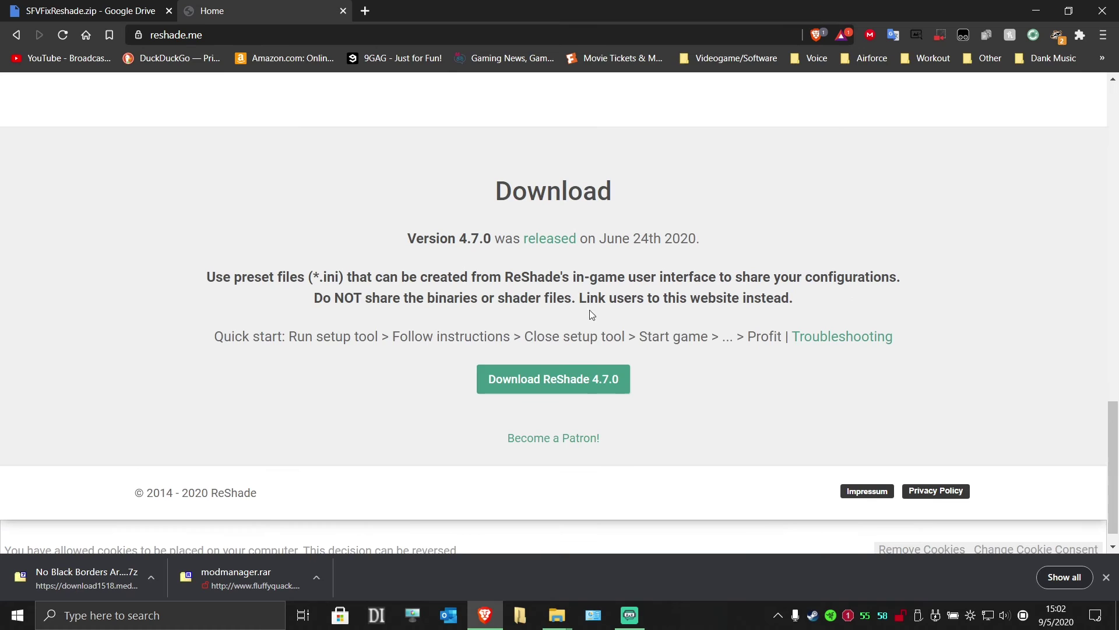
left_click(561, 379)
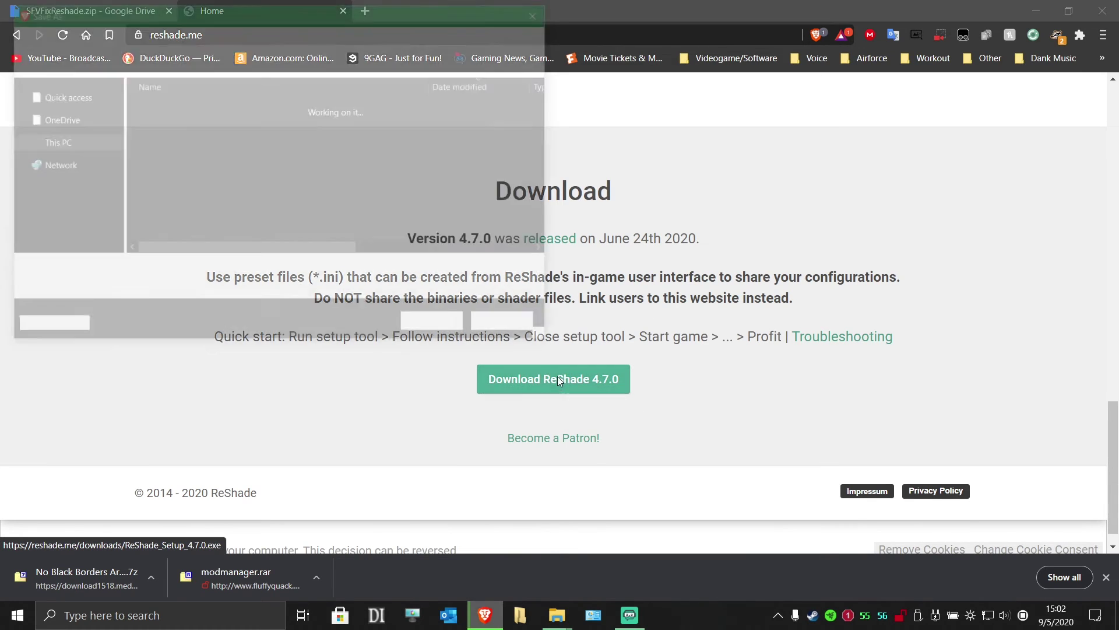
left_click(438, 325)
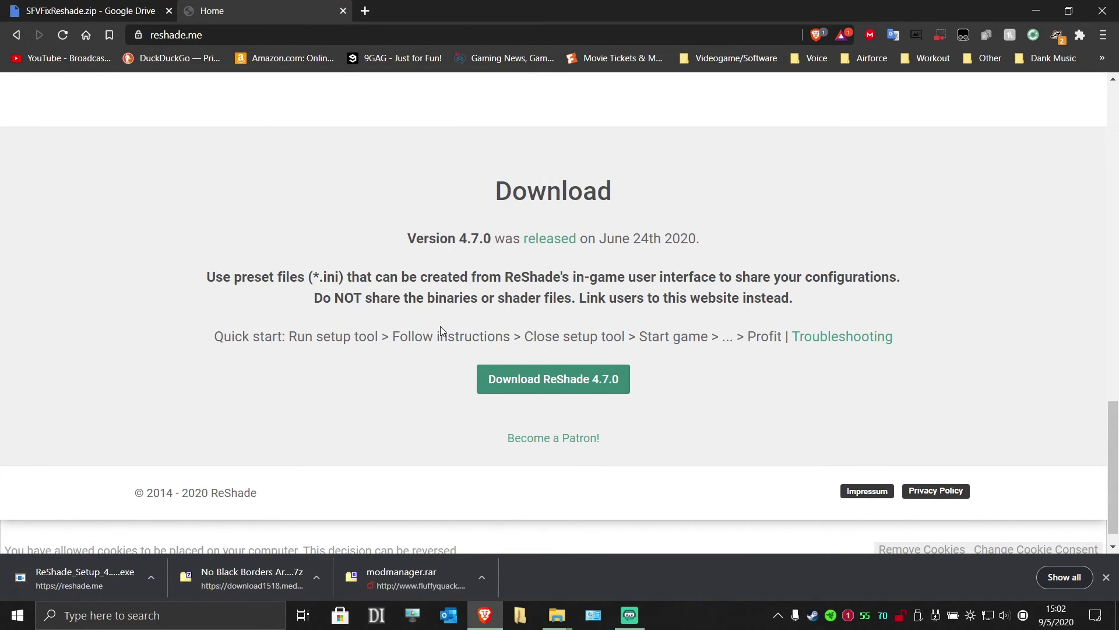
Step: Switch to Downloads in File Explorer, run ReShade_Setup_4.7.0.exe, and start selecting a game for its ReShade installation
mouse_move(555, 612)
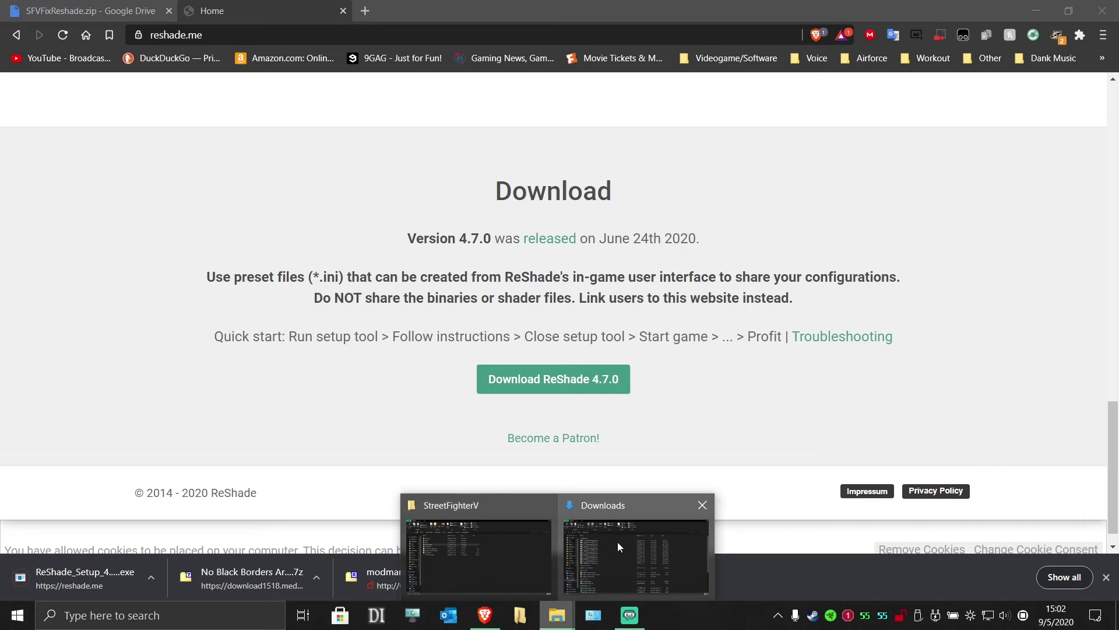
left_click(606, 519)
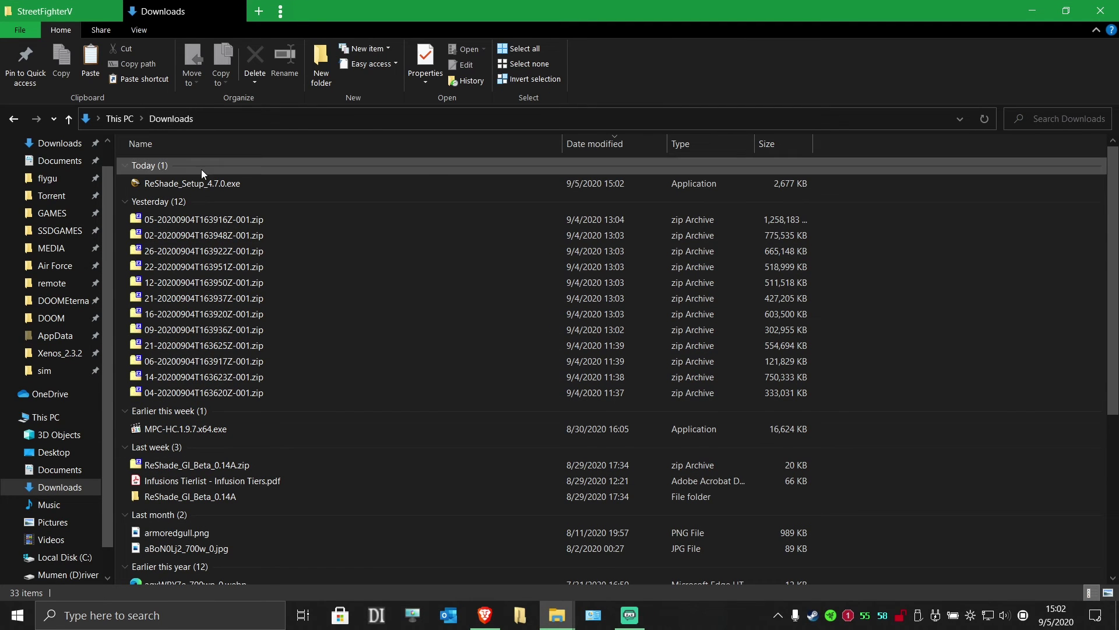
double_click(210, 184)
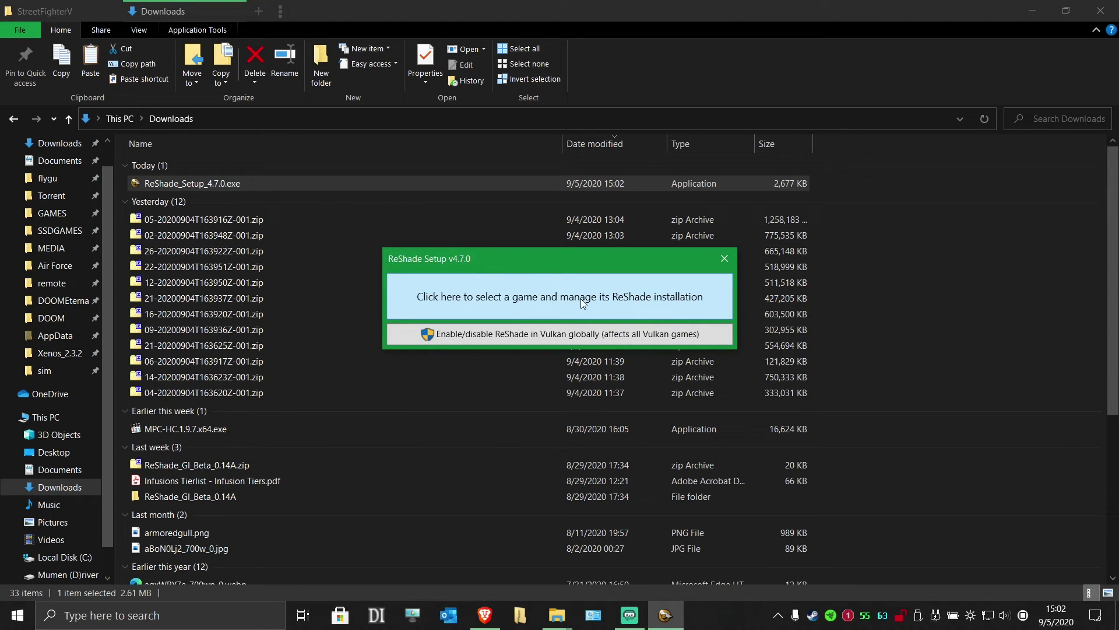
left_click(581, 298)
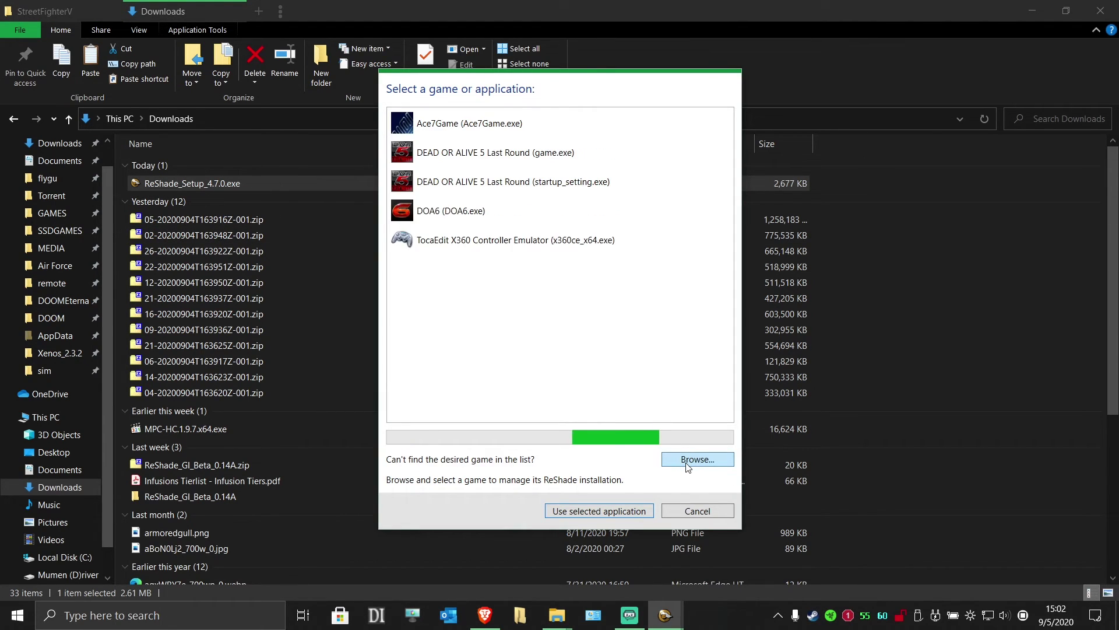
Step: Browse to StreetFighterV.exe in SSDGAMES\Steam\steamapps\common\StreetFighterV\StreetFighterV\Binaries\Win64 as the ReShade target and choose Direct3D 10/11/12 as the rendering API
left_click(688, 461)
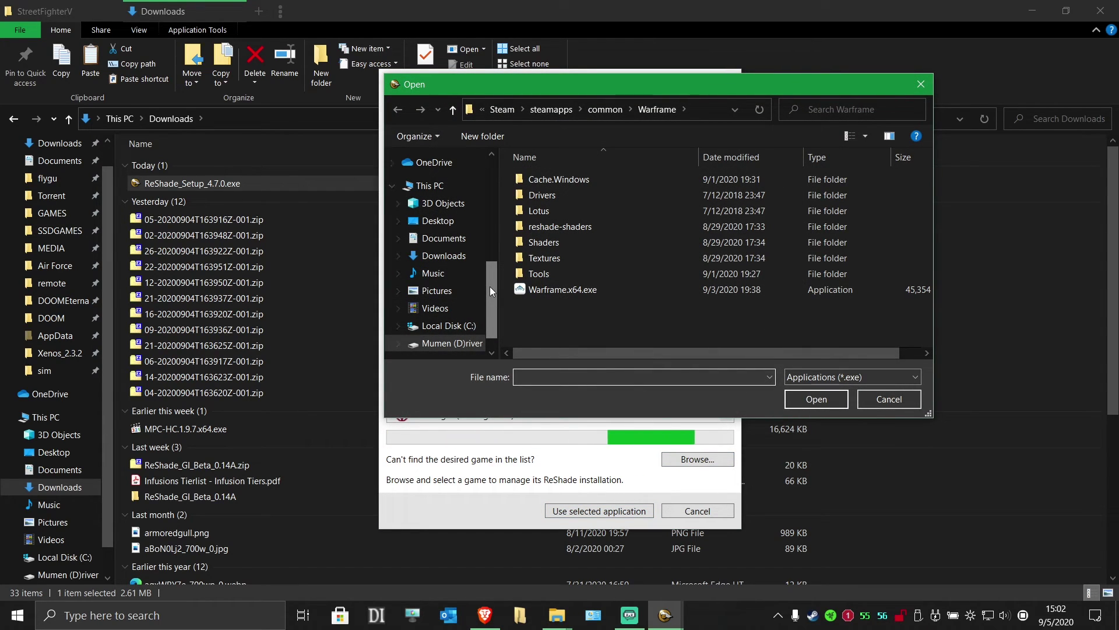
left_click_drag(490, 286, 491, 225)
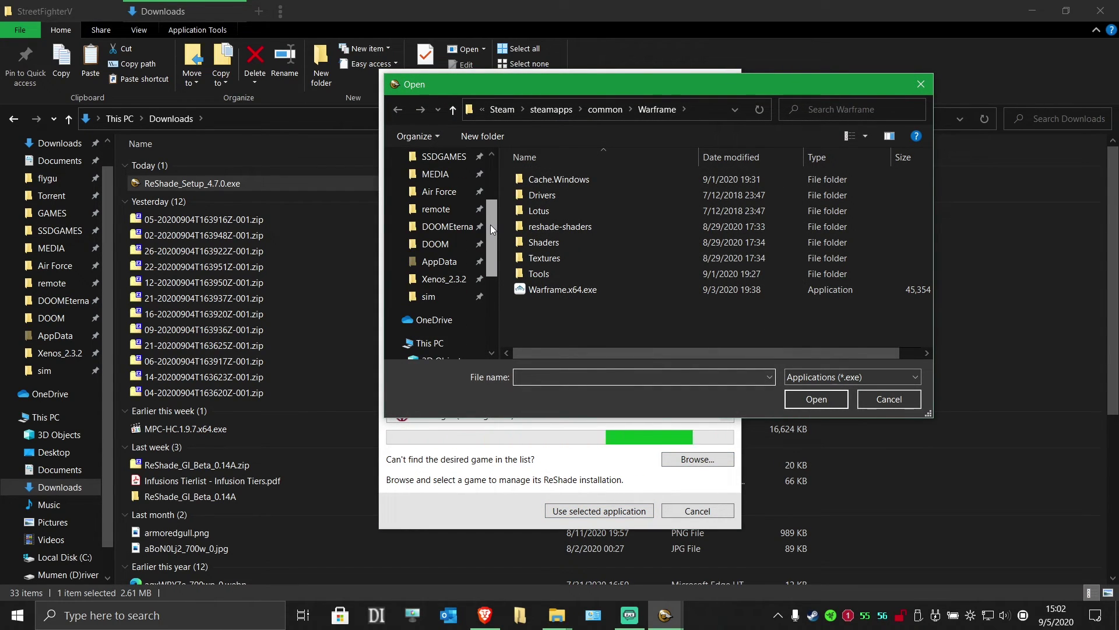
left_click(440, 159)
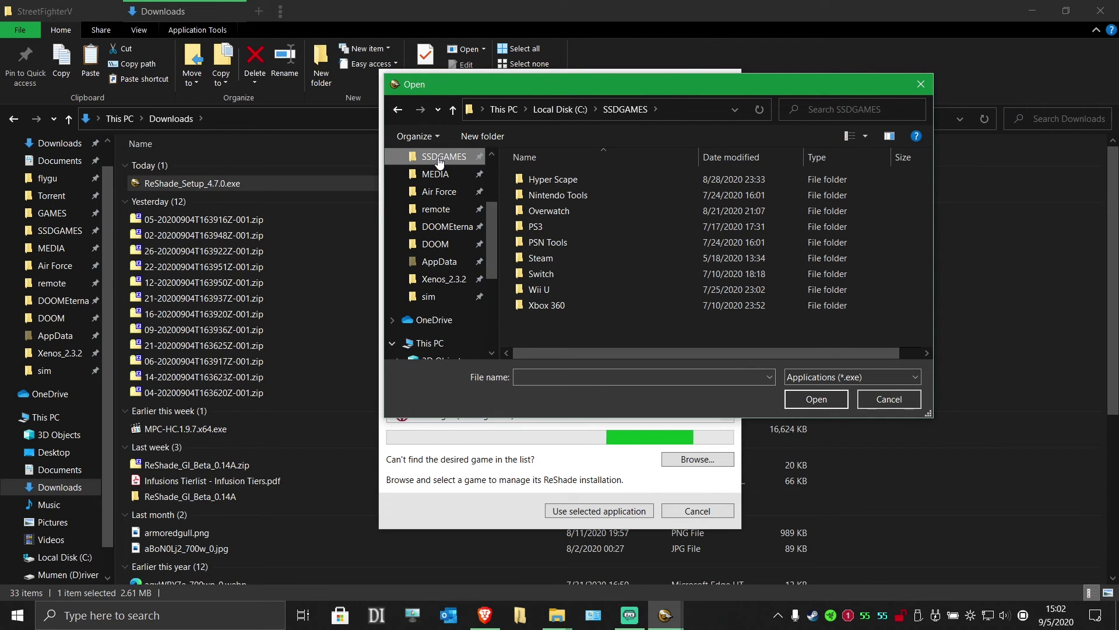
double_click(537, 260)
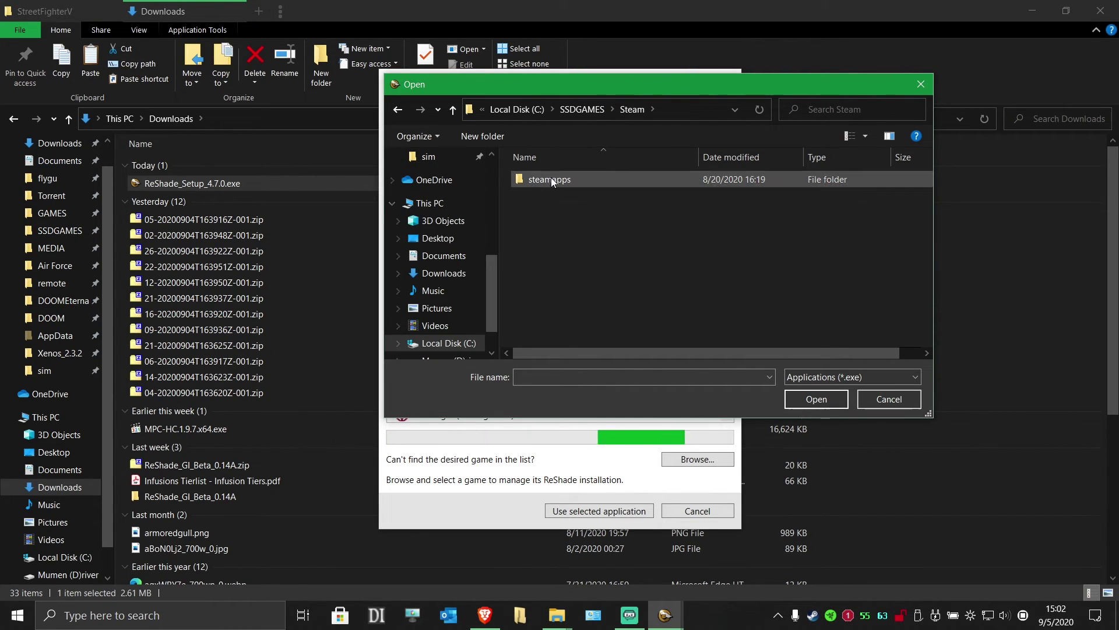
double_click(554, 177)
double_click(555, 177)
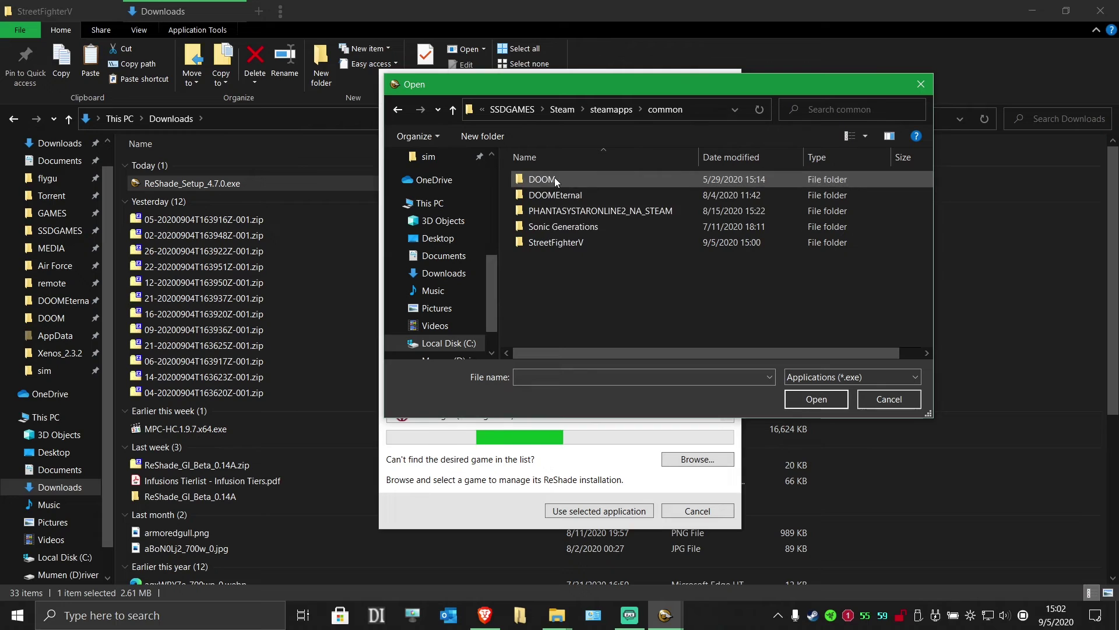
double_click(568, 240)
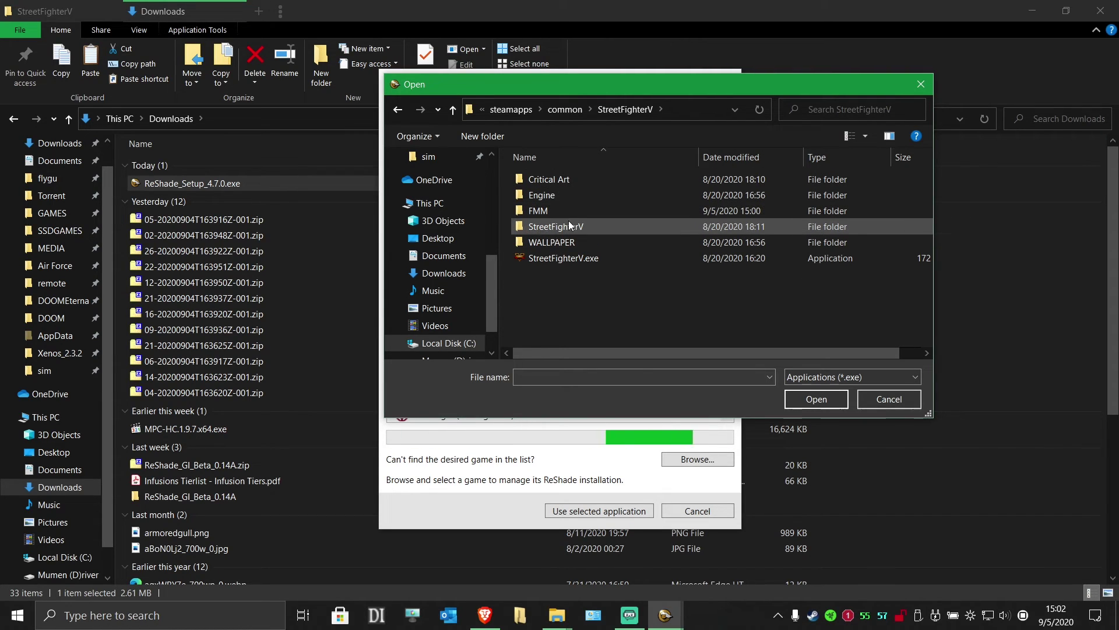
double_click(572, 226)
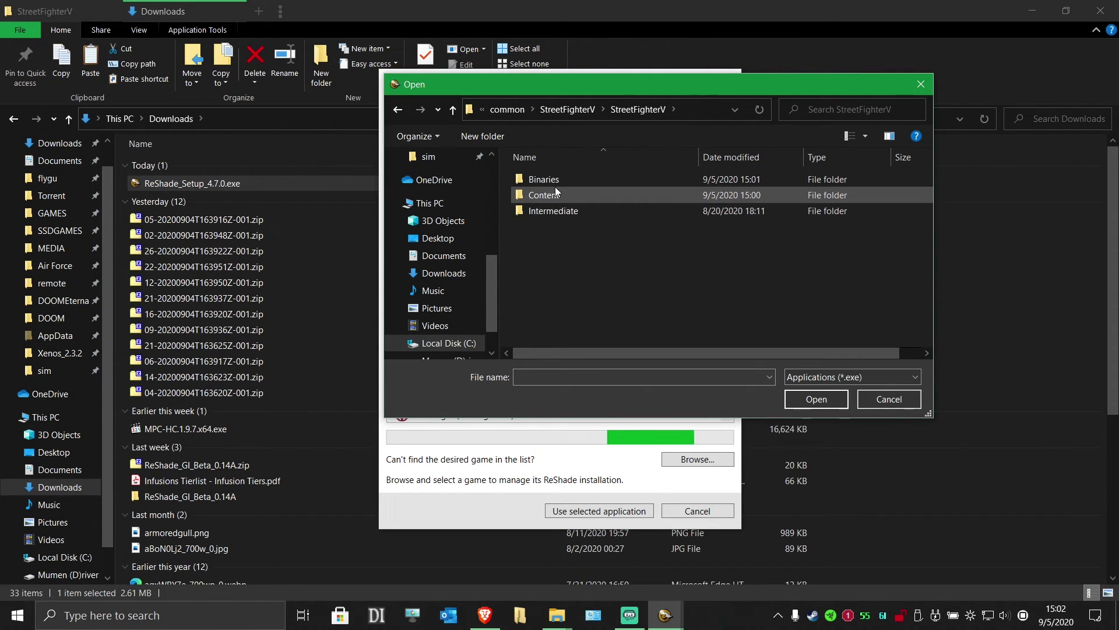
double_click(553, 180)
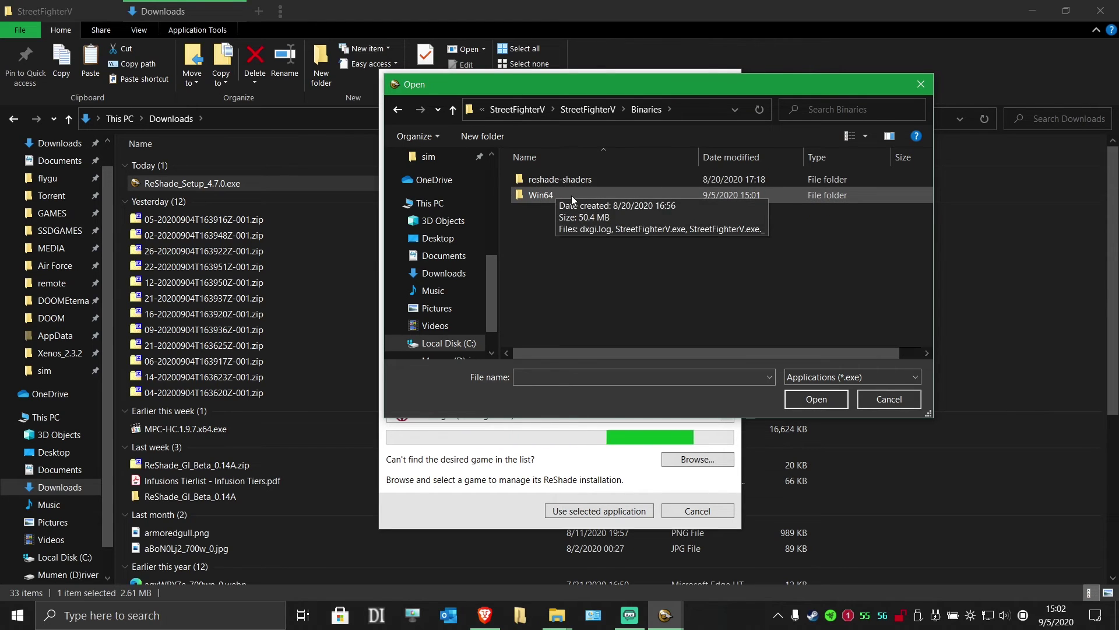
left_click(557, 195)
double_click(557, 195)
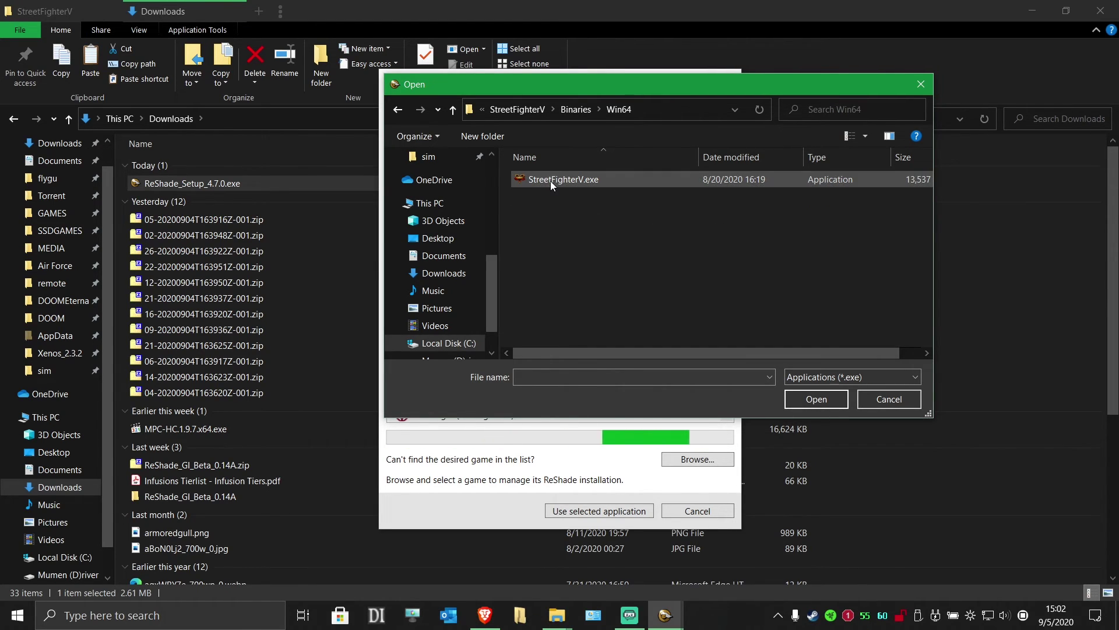
left_click(566, 179)
left_click(810, 399)
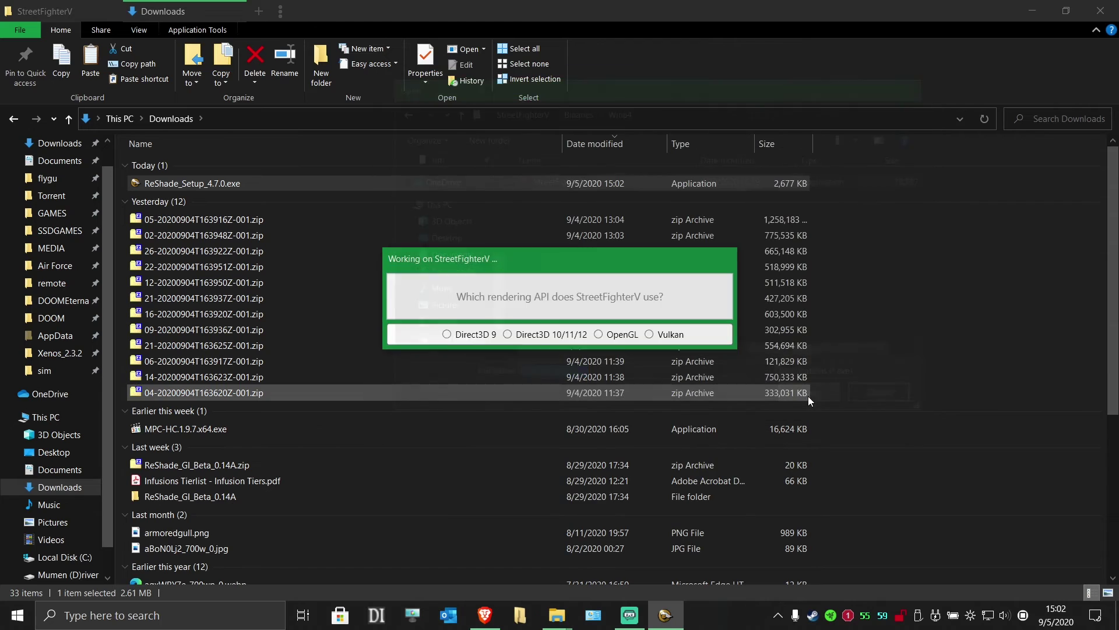
left_click(509, 333)
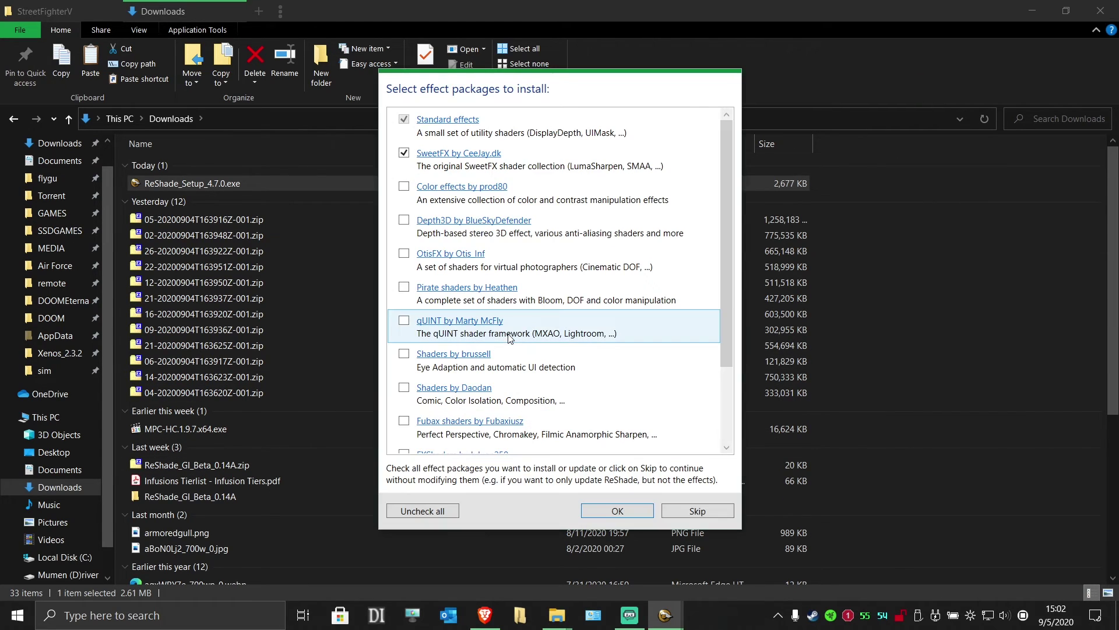
Step: Select every ReShade effect package except Legacy standard effects and start installing them
left_click(443, 510)
left_click(443, 510)
left_click_drag(732, 260, 722, 407)
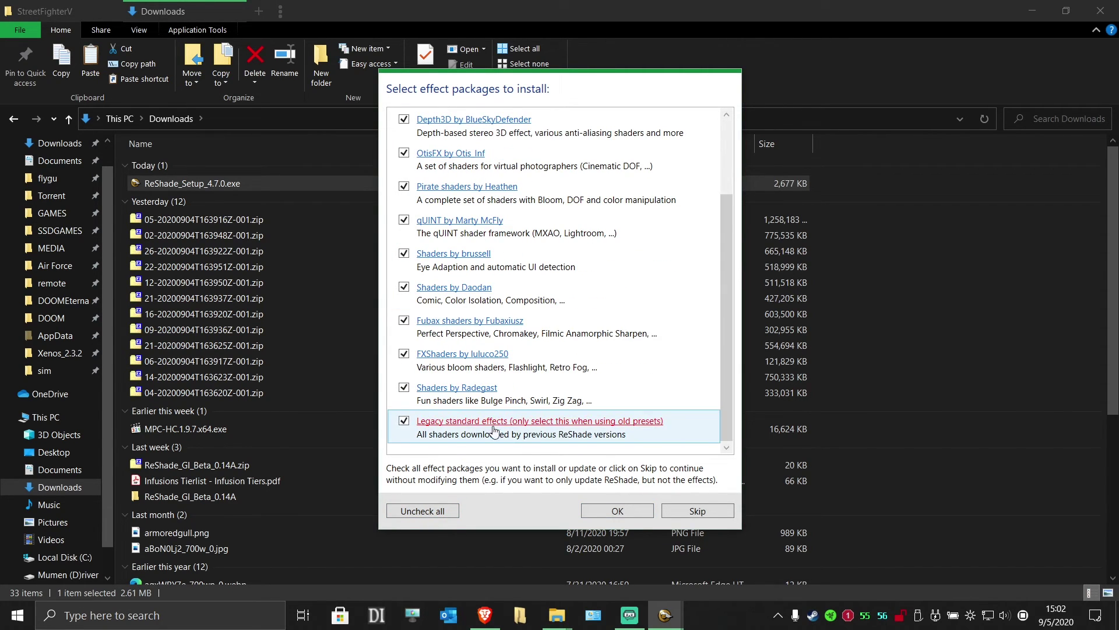
left_click(404, 421)
left_click_drag(732, 388, 736, 243)
left_click(625, 513)
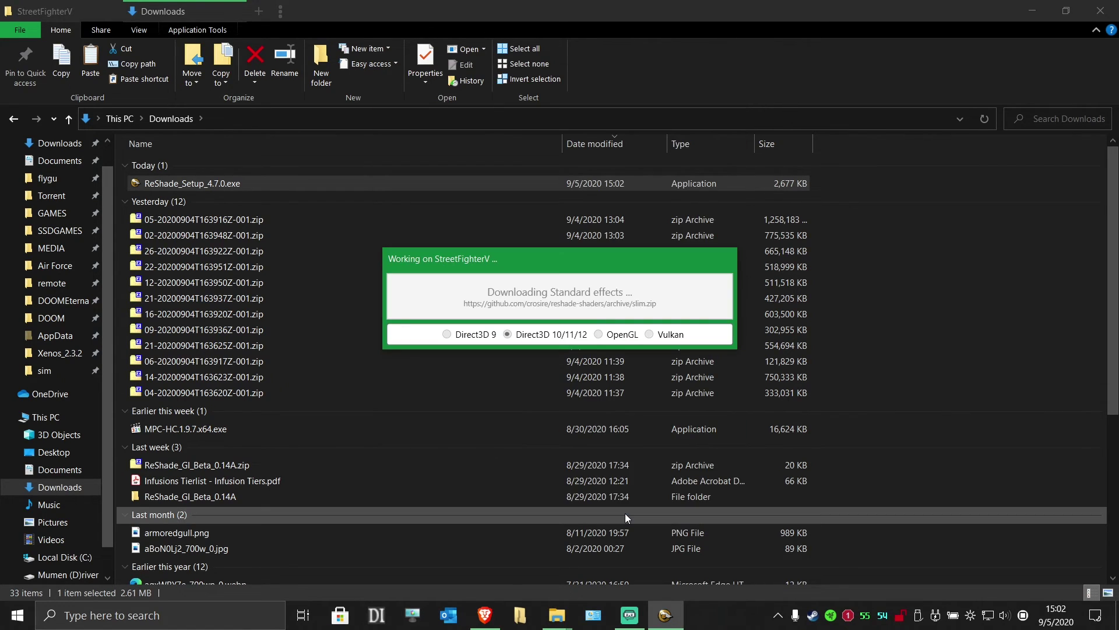
Step: Accept all effect files offered for each package, from SweetFX through the Radegast shaders, and close the finished ReShade setup
left_click(704, 511)
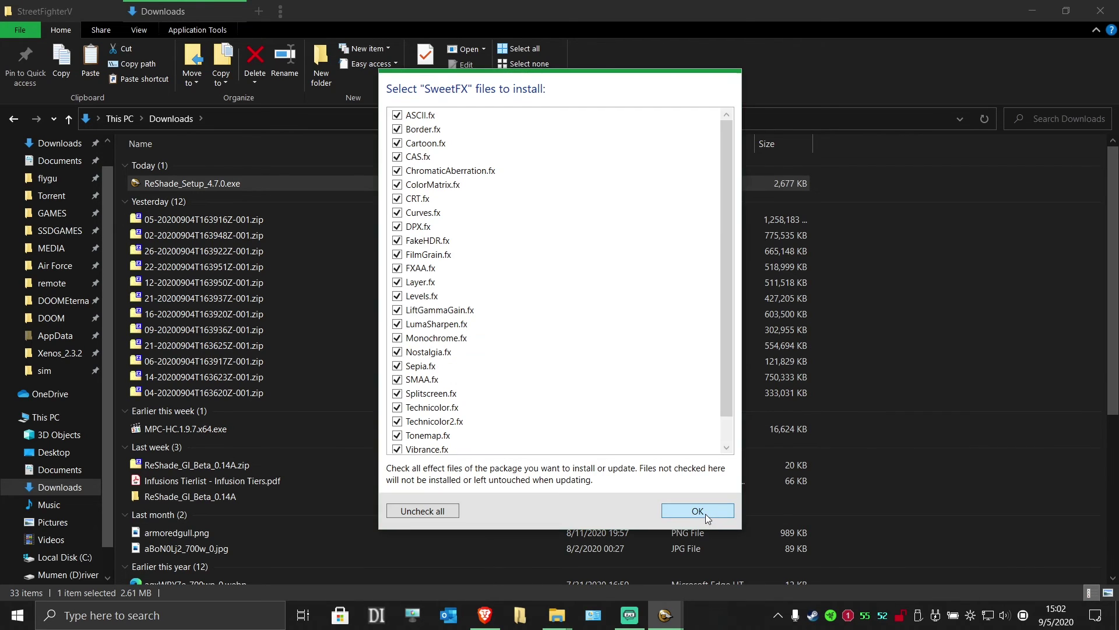
key("Return")
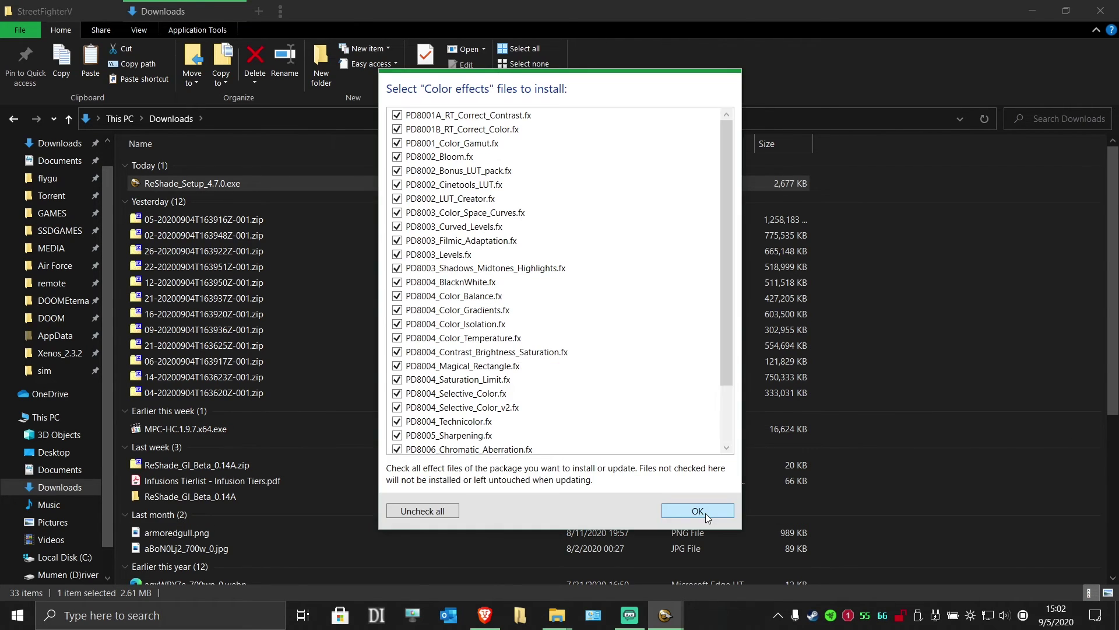
left_click(706, 513)
left_click(706, 513)
left_click(706, 513)
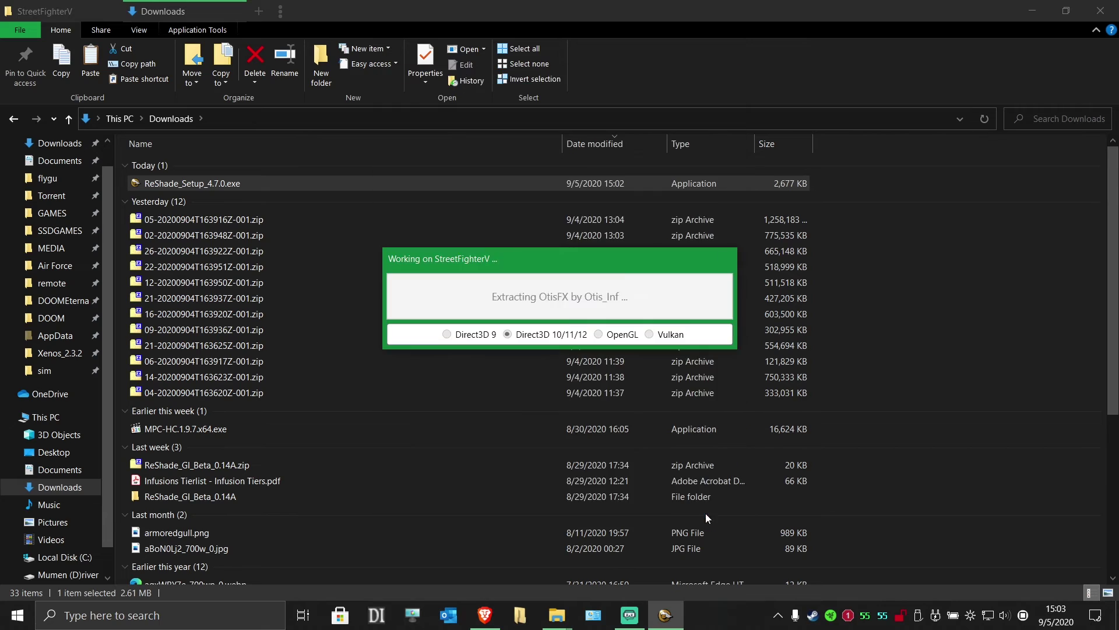
left_click(706, 513)
left_click(705, 513)
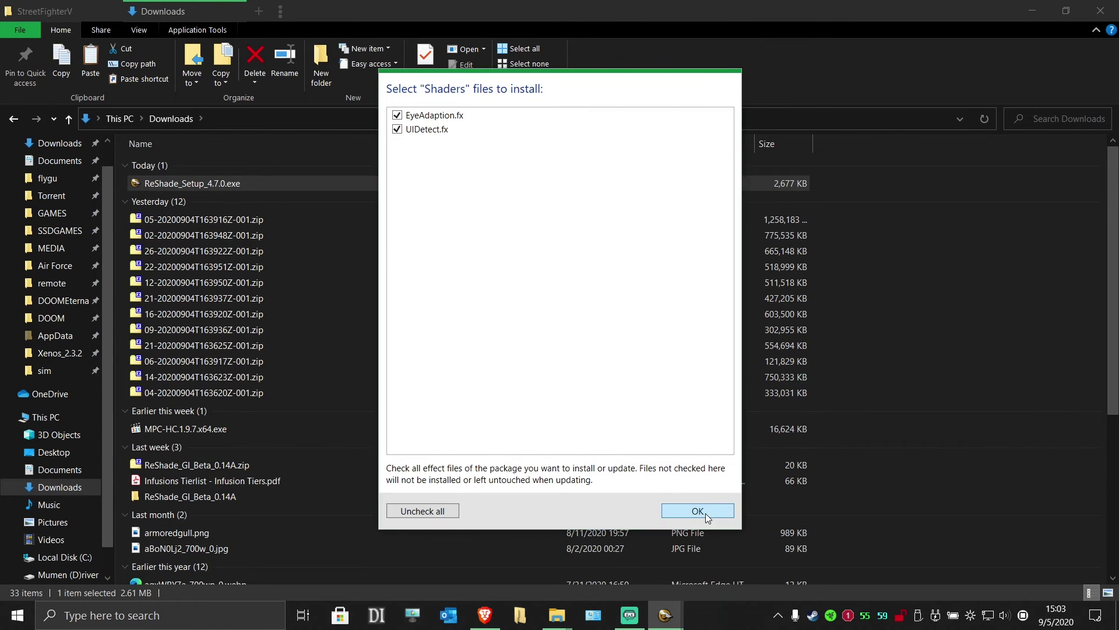
left_click(705, 513)
left_click(705, 513)
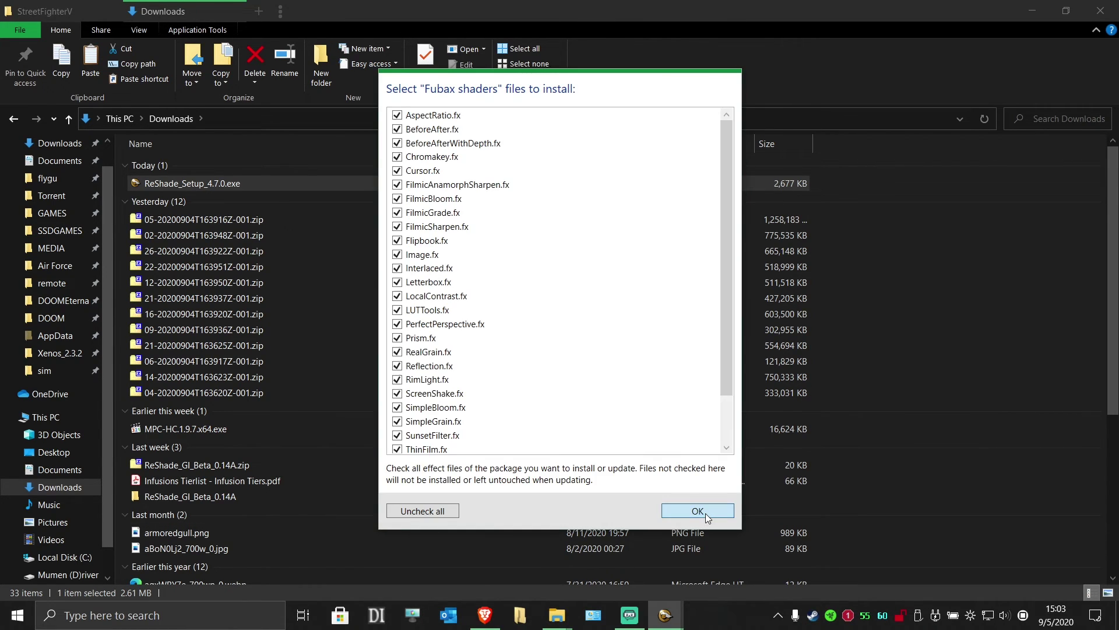
left_click(705, 513)
left_click(706, 513)
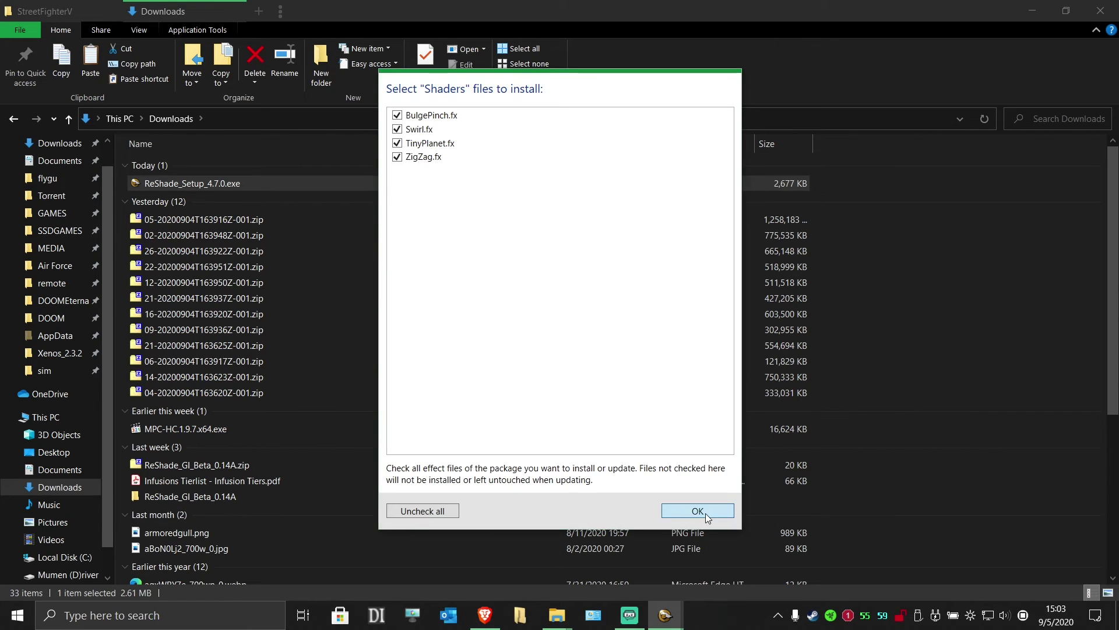
left_click(706, 513)
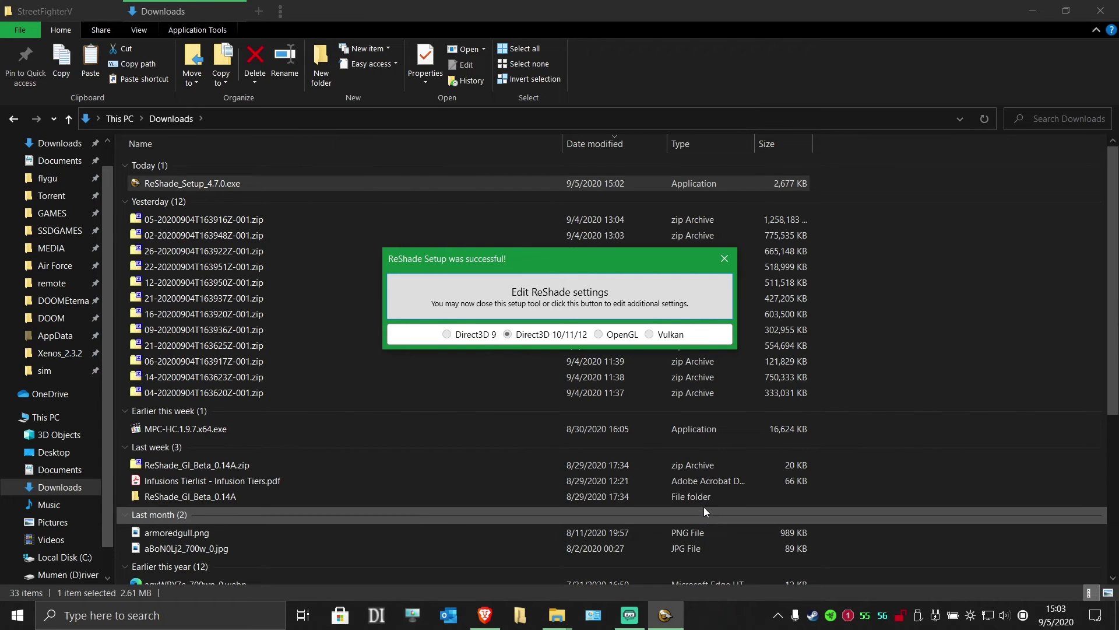
left_click(723, 259)
Step: Switch to the Brave browser and download SFVFixReshade.zip from Google Drive into Downloads
left_click(486, 615)
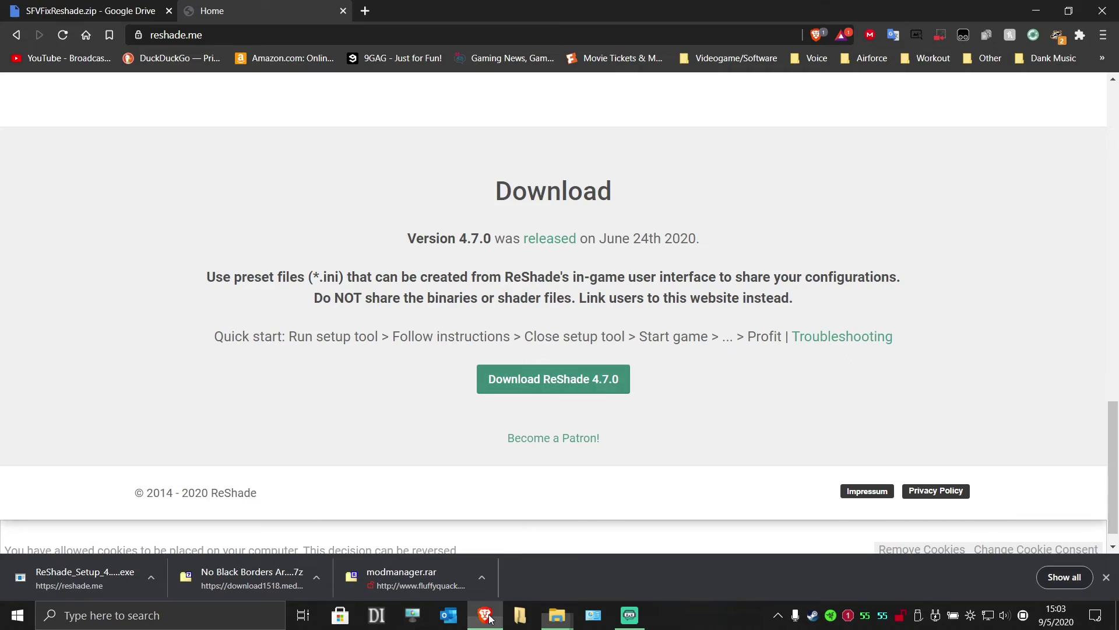
left_click(144, 6)
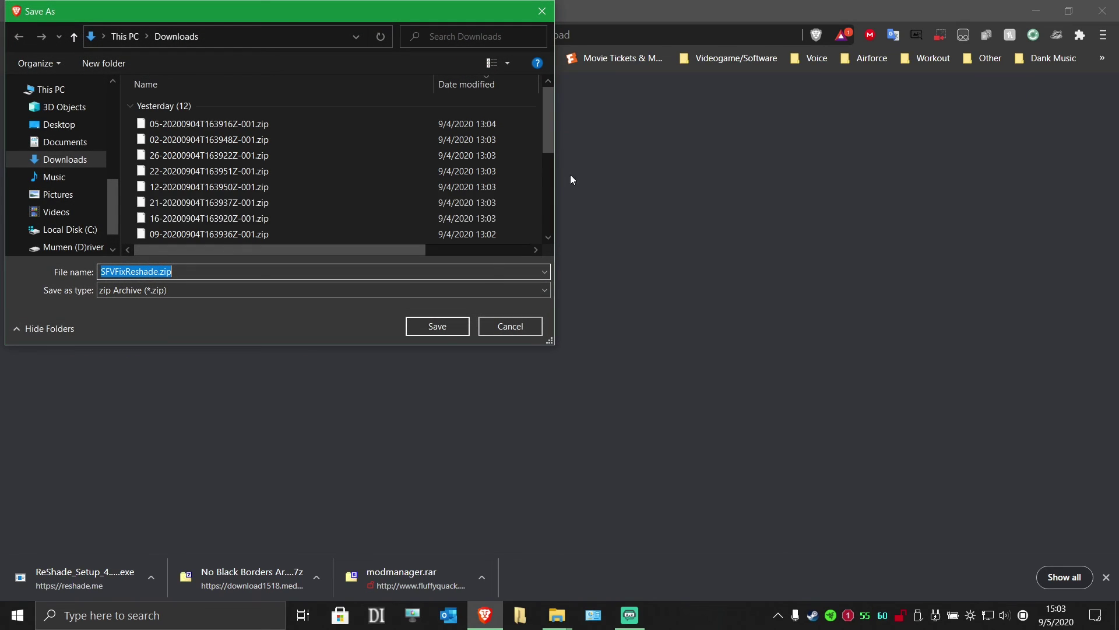
left_click(432, 326)
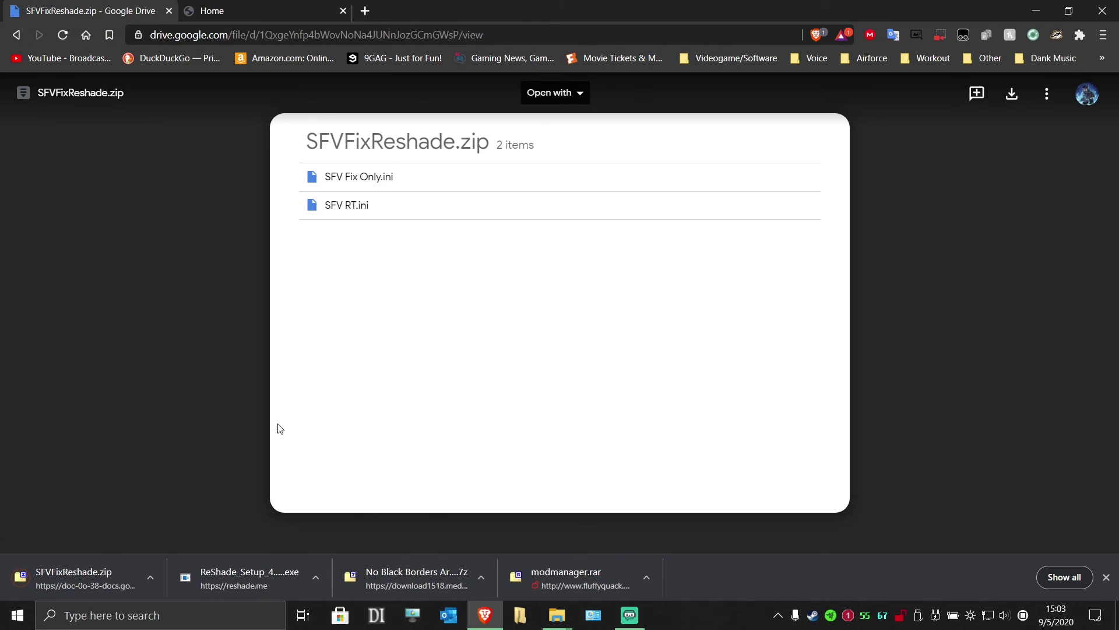
Step: In File Explorer's Downloads folder, extract SFVFixReshade.zip with 7-Zip into its own SFVFixReshade folder and open that folder
mouse_move(562, 623)
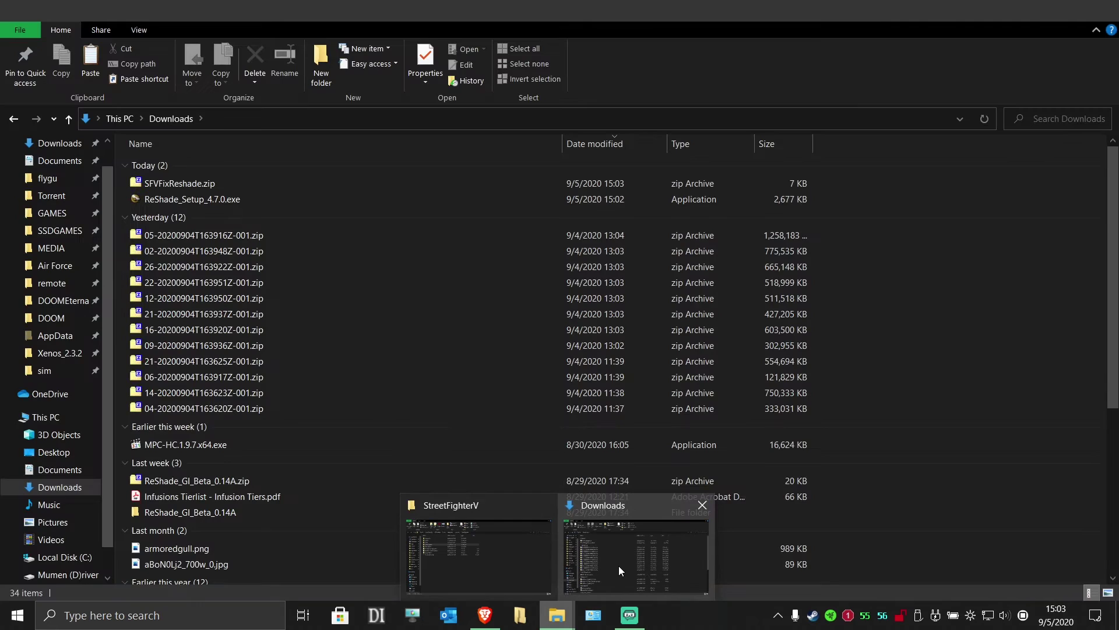
left_click(618, 566)
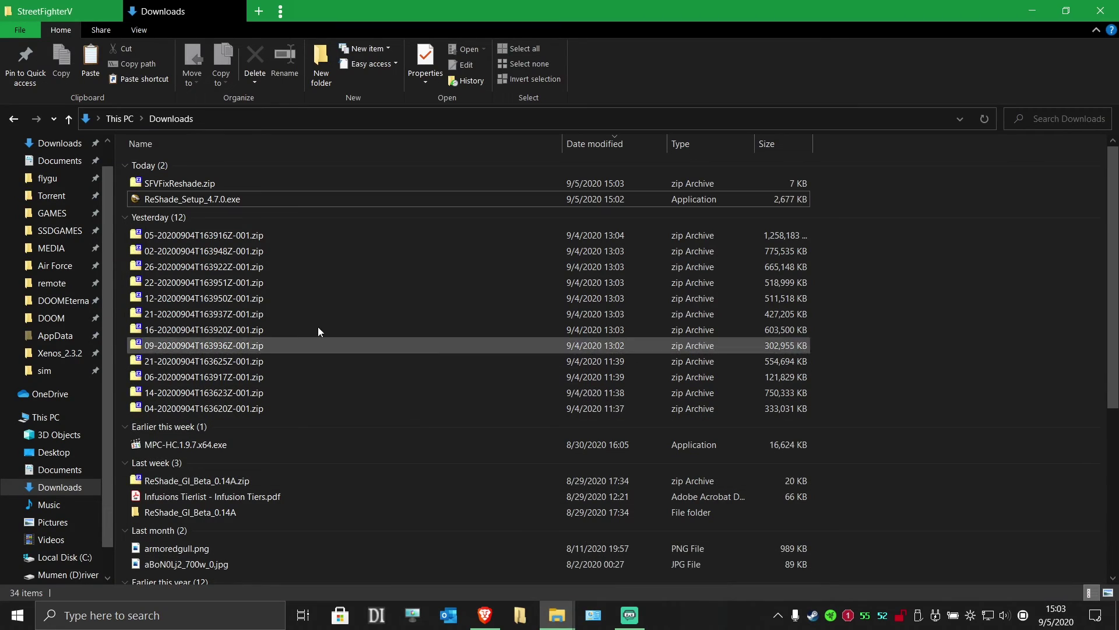
right_click(167, 181)
mouse_move(321, 224)
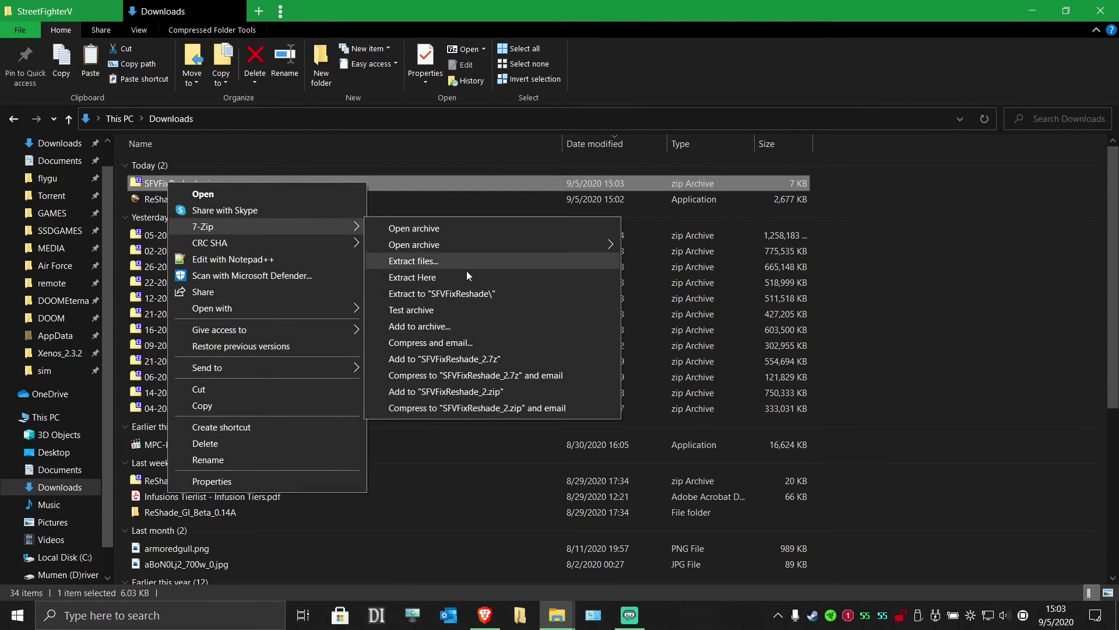
left_click(480, 295)
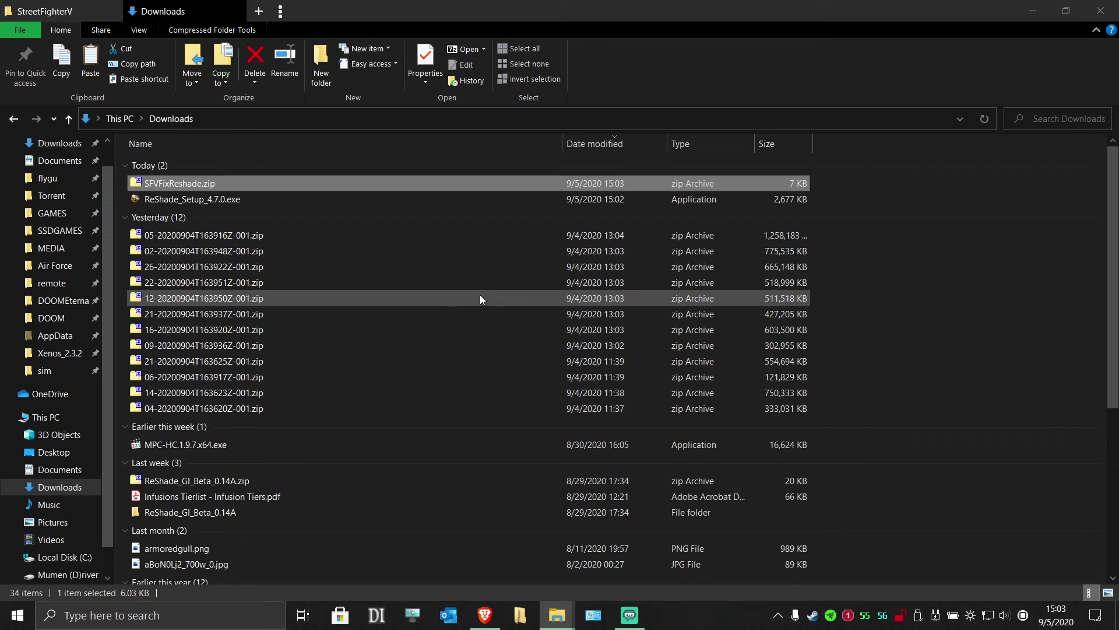
left_click(171, 218)
double_click(171, 219)
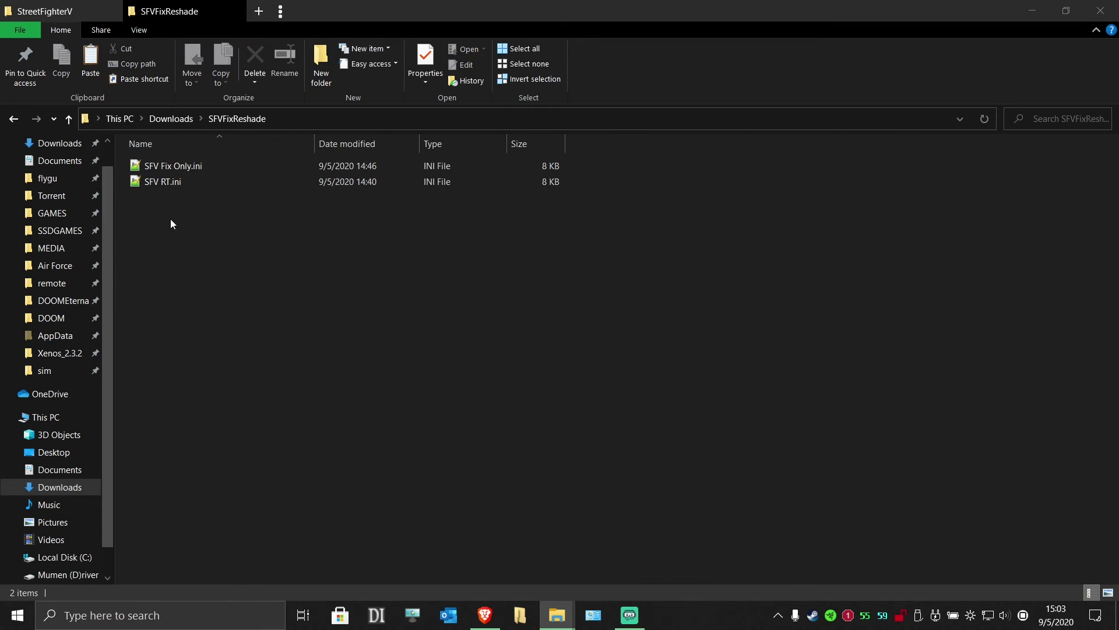
Step: Copy SFV Fix Only.ini and SFV RT.ini into the game's StreetFighterV\StreetFighterV\Binaries\Win64 folder
left_click_drag(201, 217, 168, 164)
right_click(169, 167)
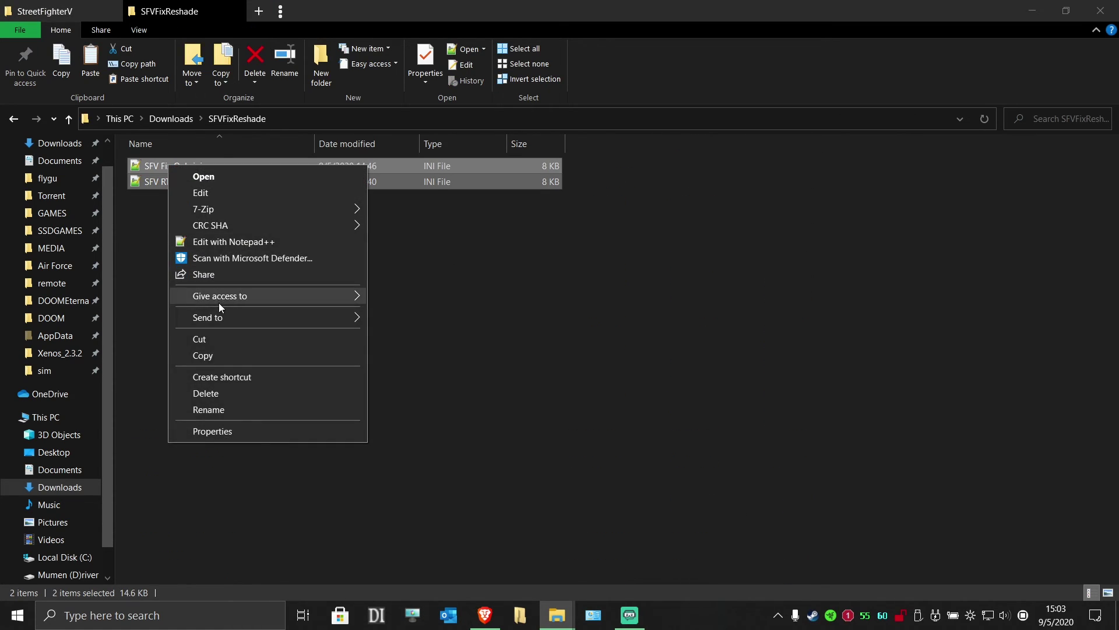
left_click(213, 352)
left_click(60, 11)
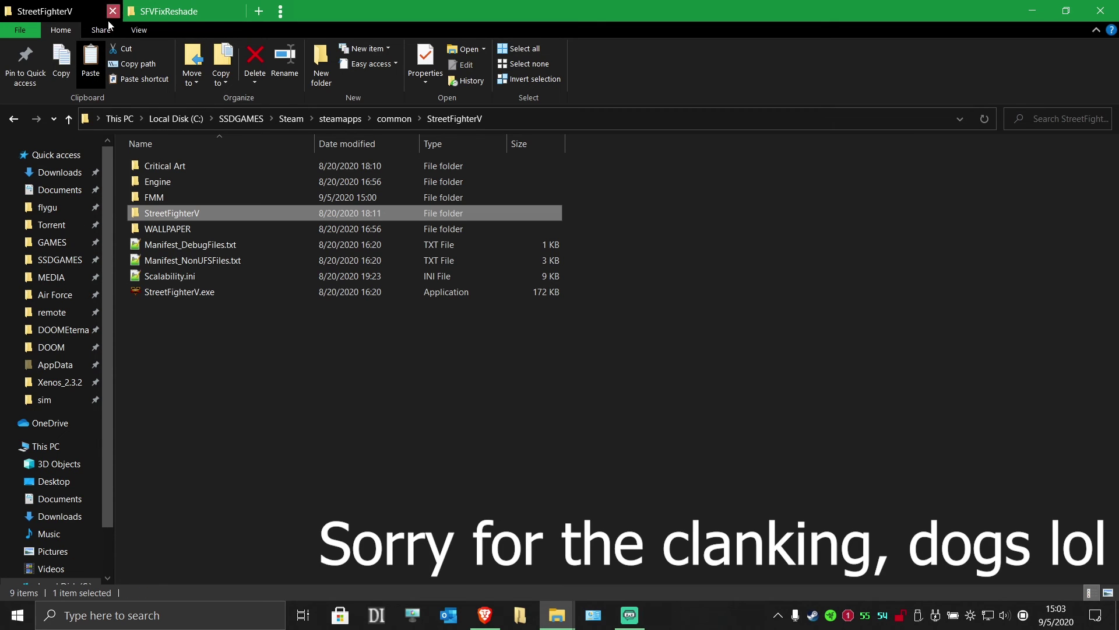
double_click(220, 213)
double_click(170, 166)
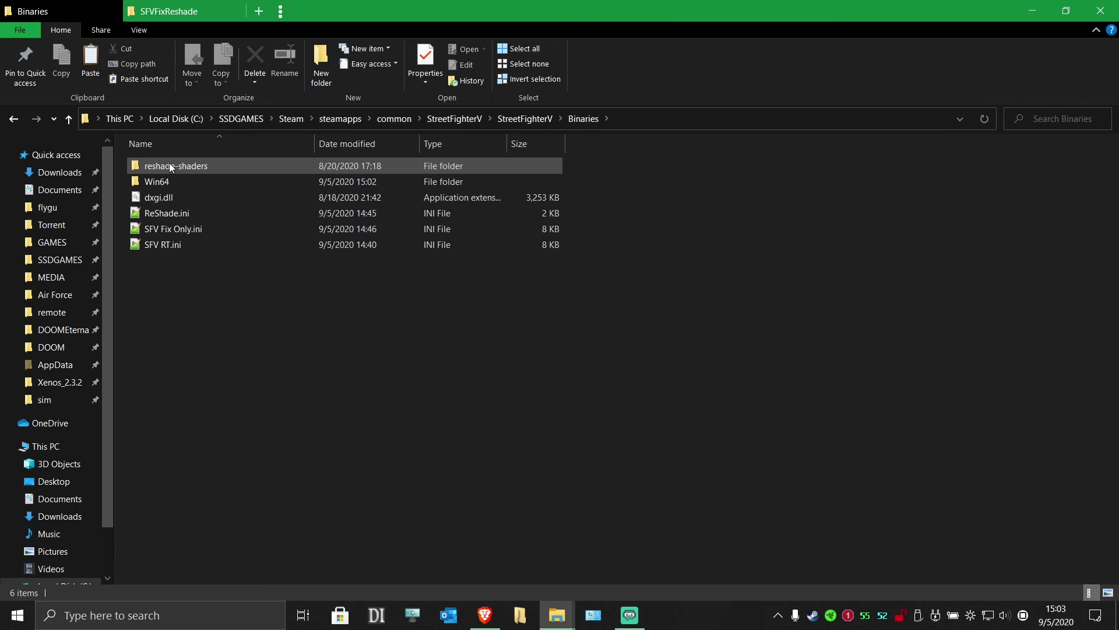
double_click(169, 180)
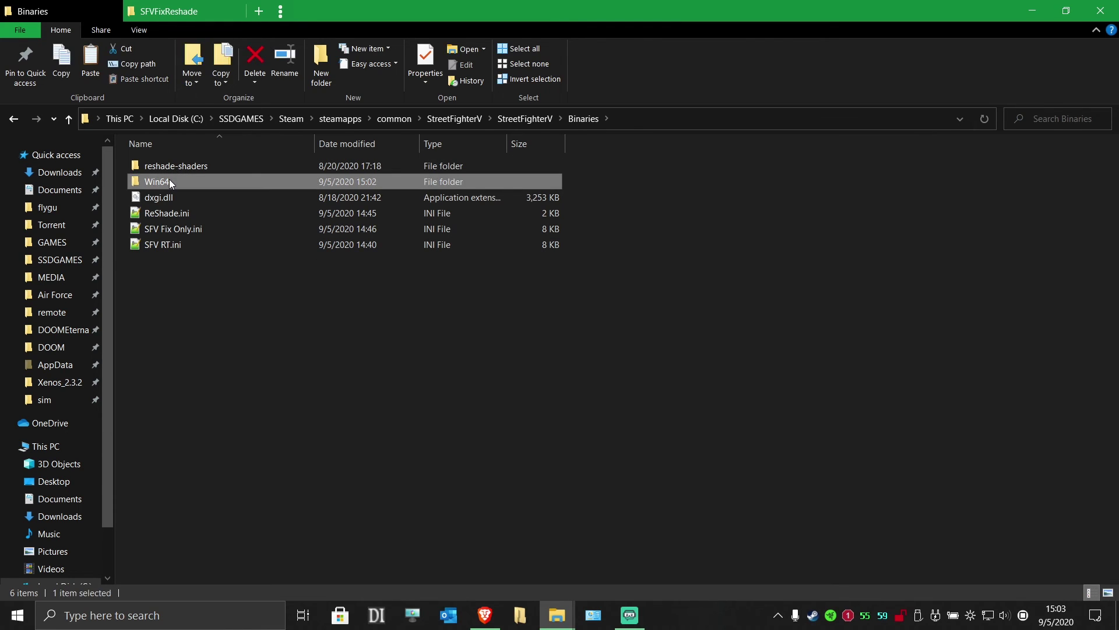
right_click(221, 308)
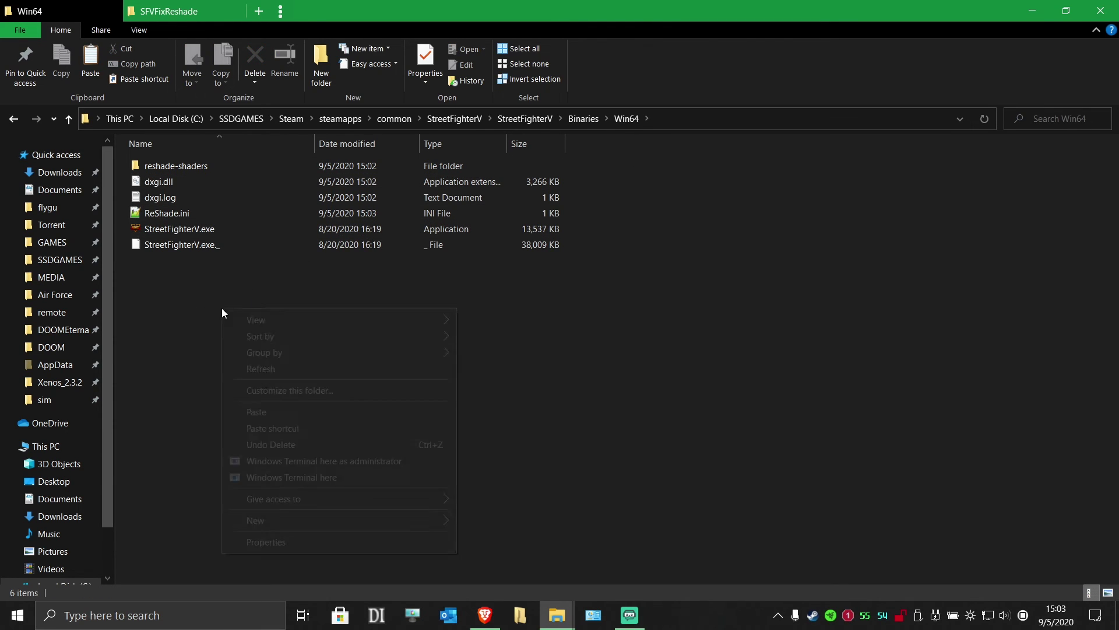
left_click(267, 415)
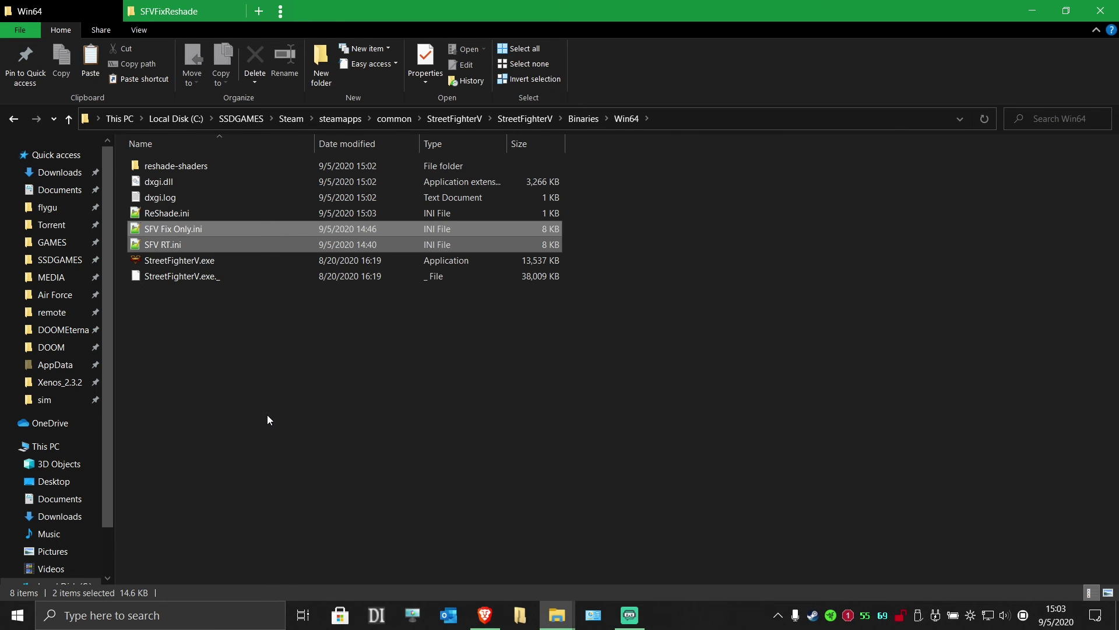
left_click(326, 398)
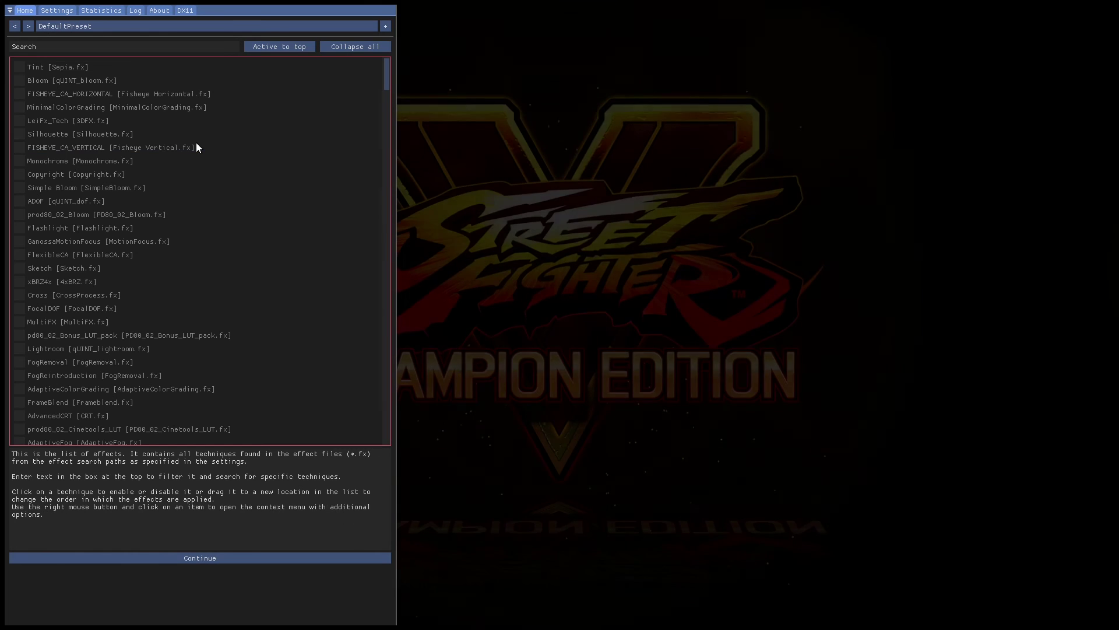
Step: In the game's ReShade overlay, finish the tutorial and load the SFV Fix Only.ini preset, dismissing the game's missions pop-up
left_click(226, 559)
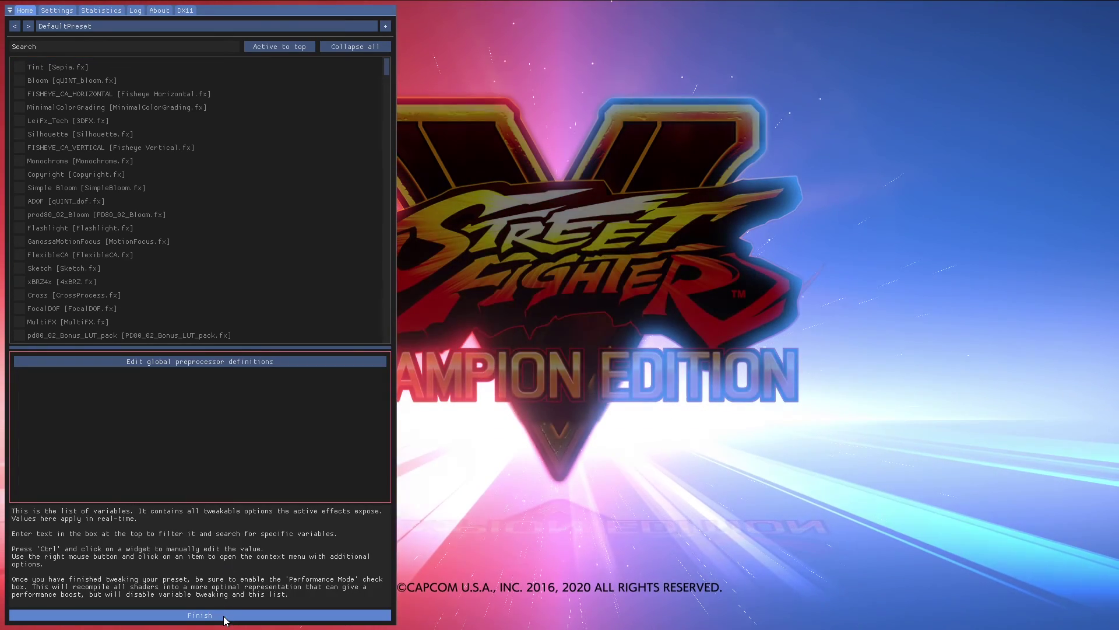
left_click(225, 617)
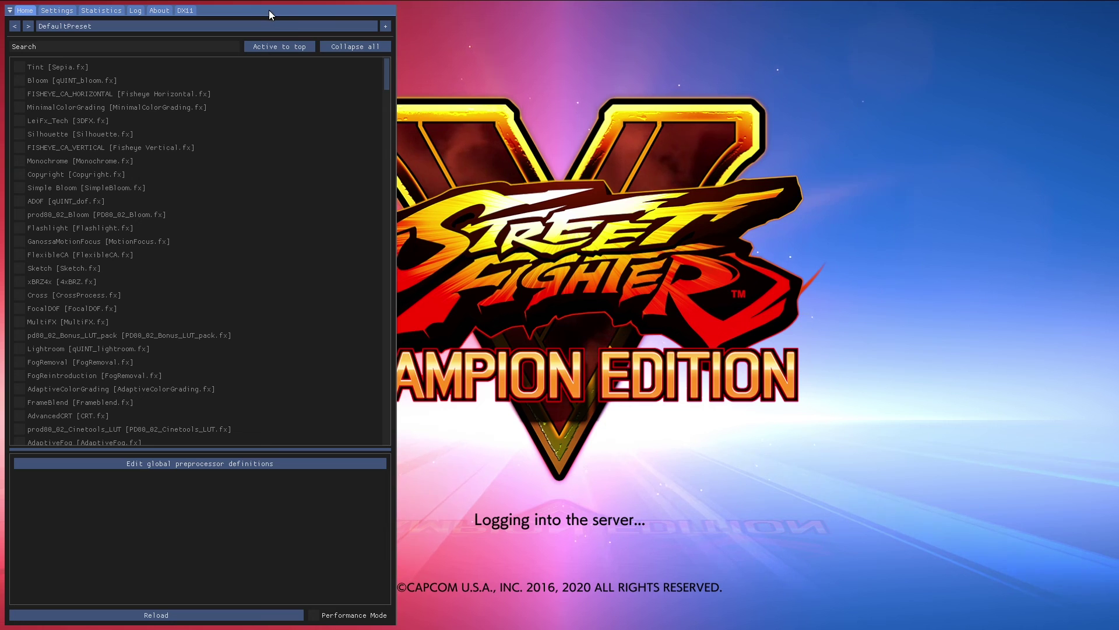
left_click(216, 25)
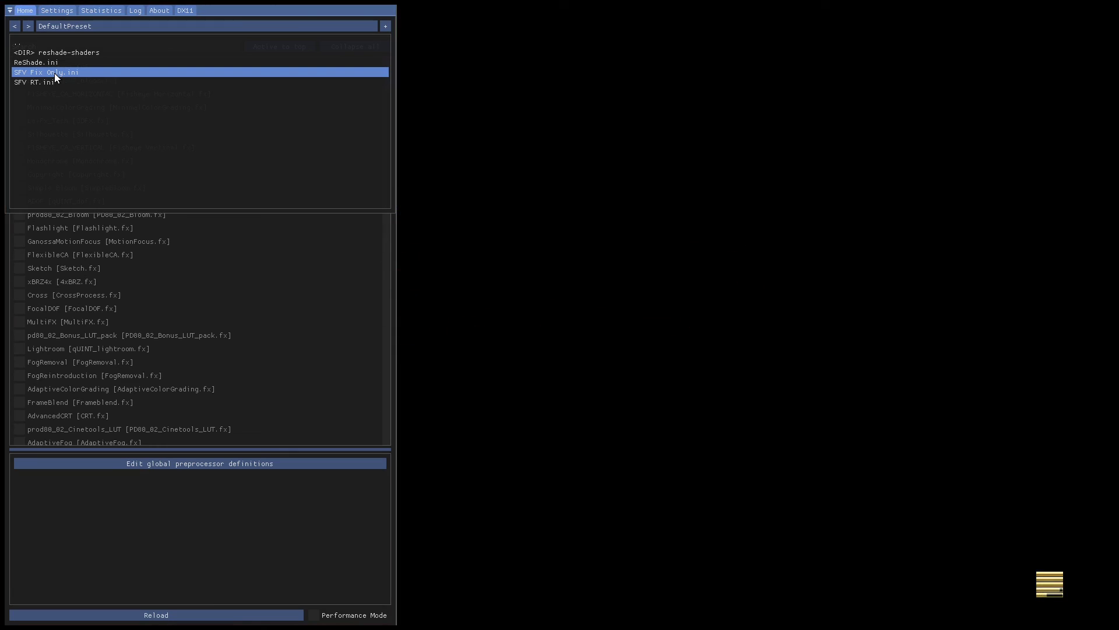
left_click(55, 72)
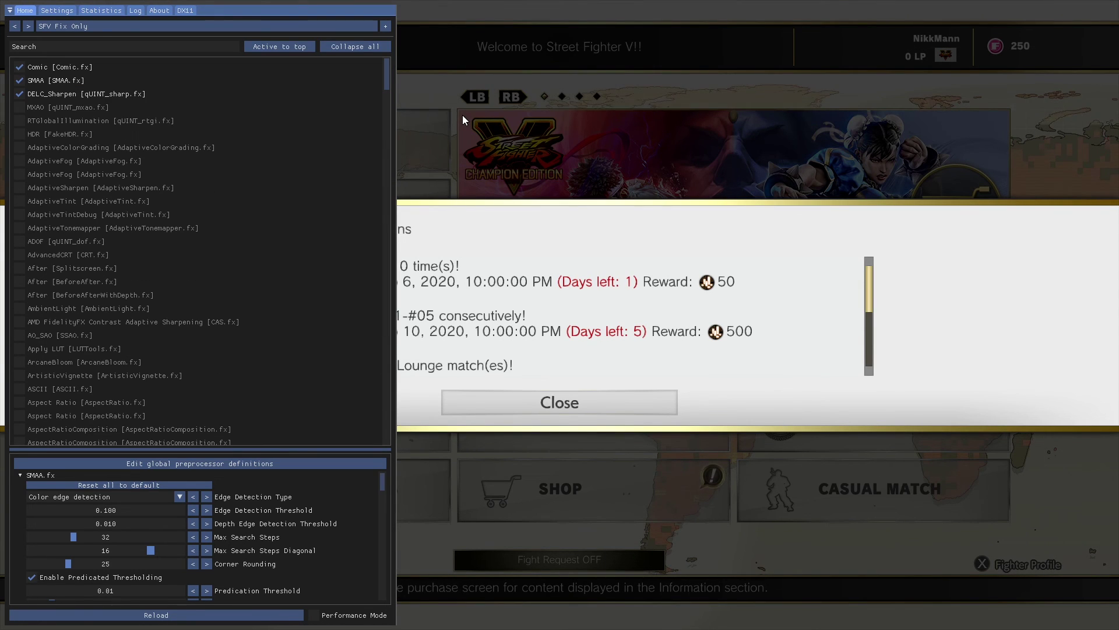
key("Return")
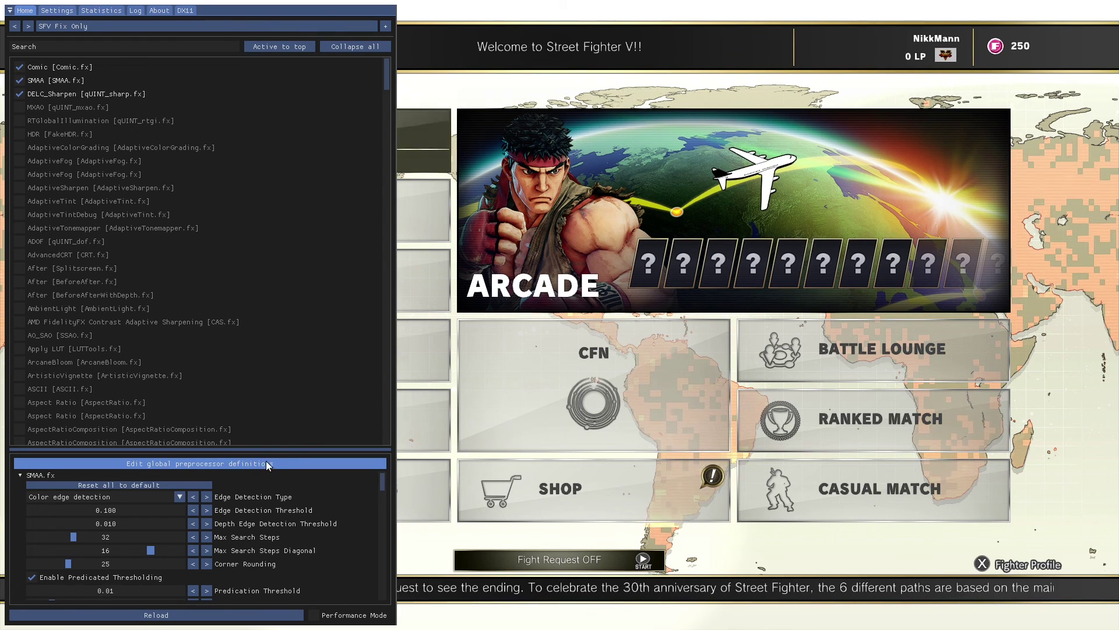
Step: Set the global preprocessor definition RESHADE_DEPTH_INPUT_IS_REVERSED to 1
left_click(288, 464)
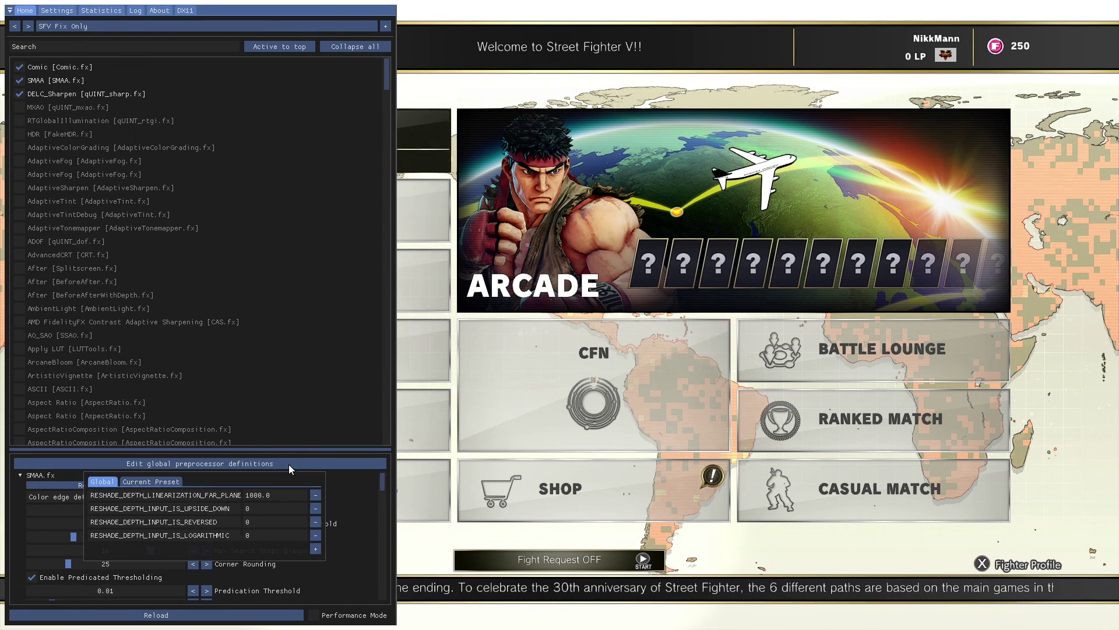
left_click(281, 524)
key("BackSpace")
type("1")
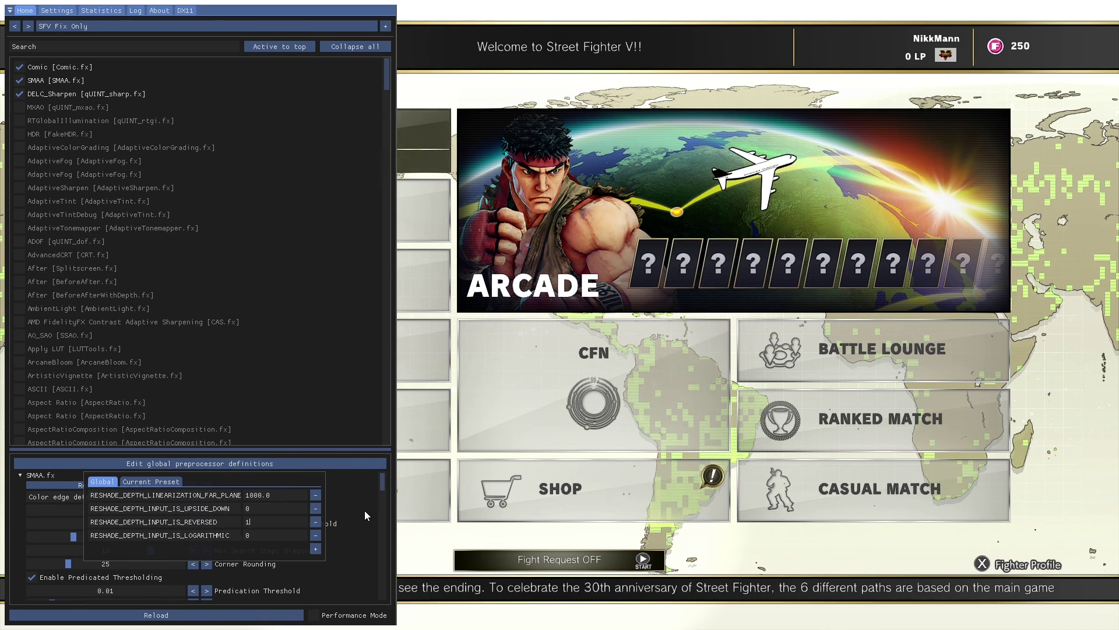
left_click(358, 495)
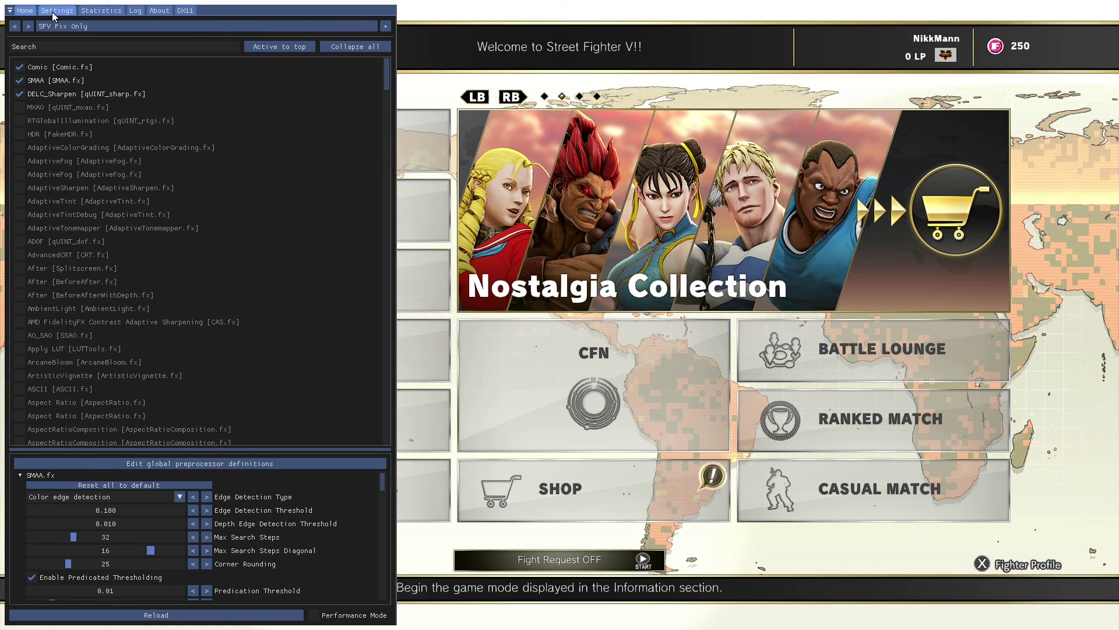
Step: Assign Delete as ReShade's Effect Toggle Key in the general settings and return to the effects list
left_click(61, 12)
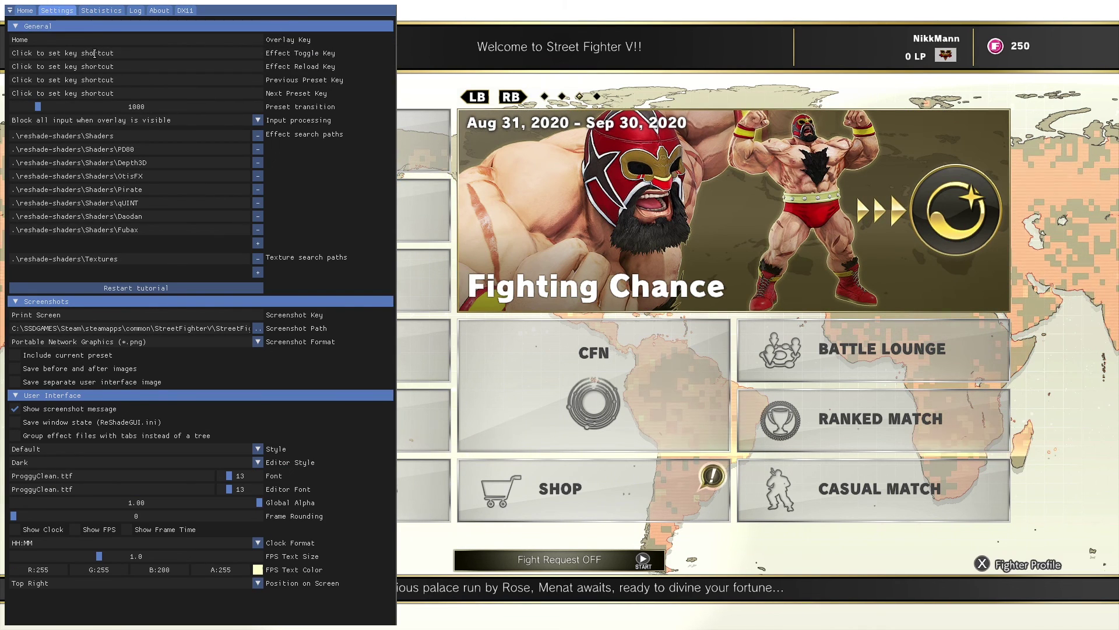
left_click(124, 54)
key("Delete")
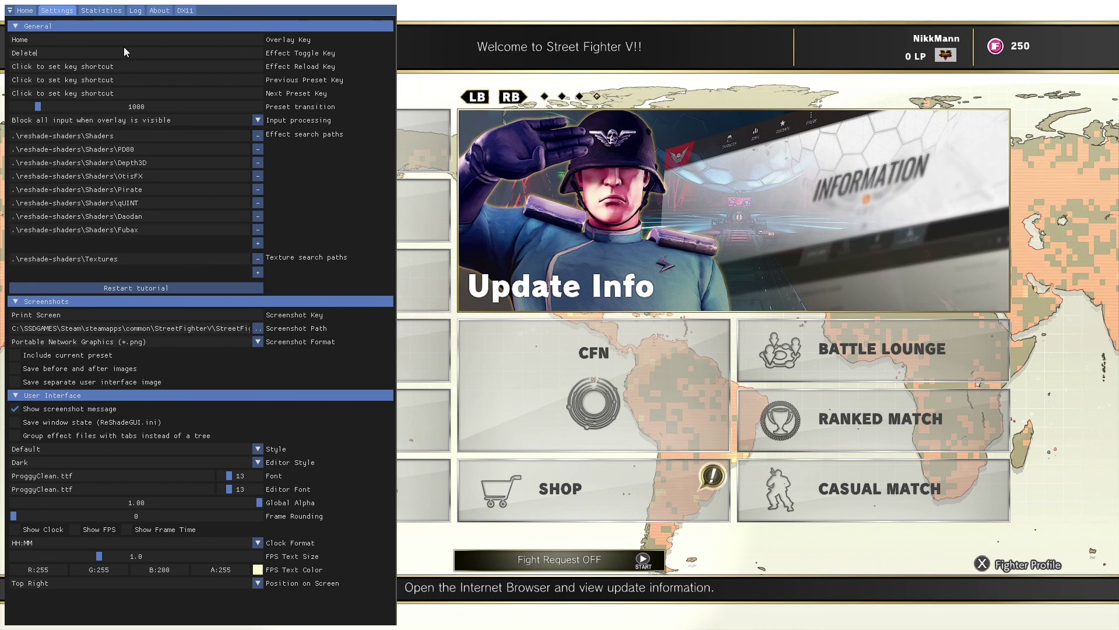
left_click(26, 11)
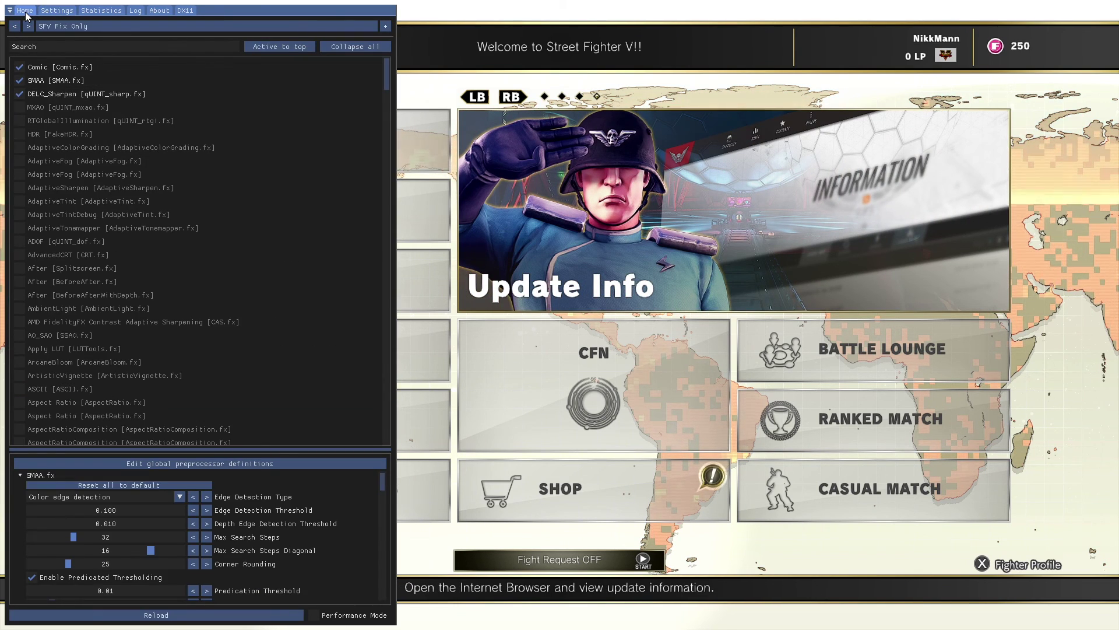
Step: Toggle the ReShade effects off and on to compare the picture, and close the overlay
key("Delete")
key("Delete")
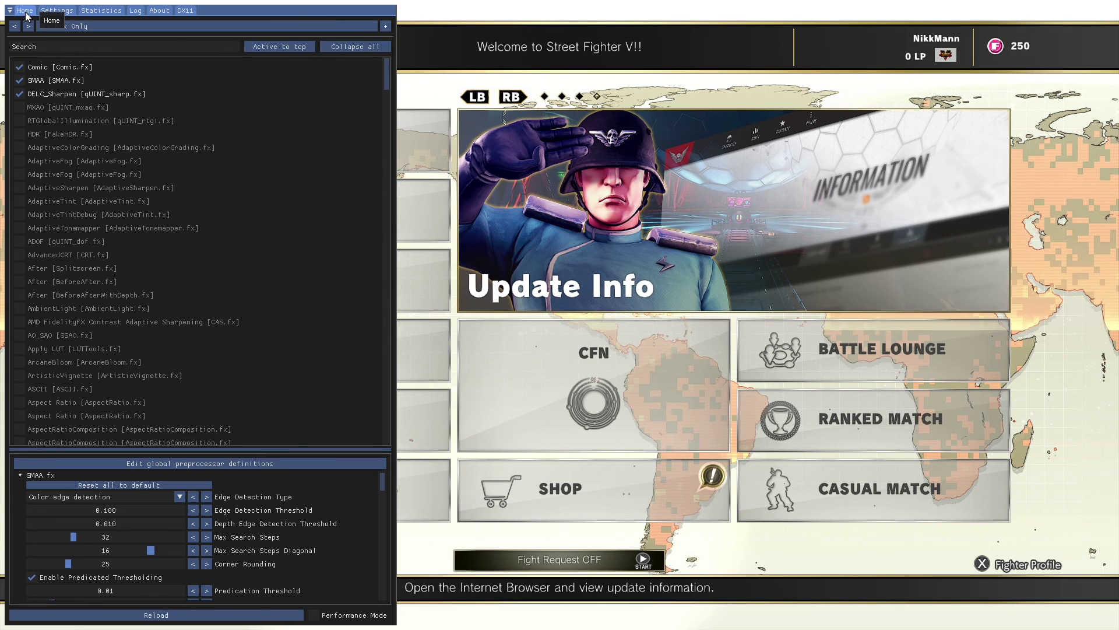
key("Delete")
key("Delete")
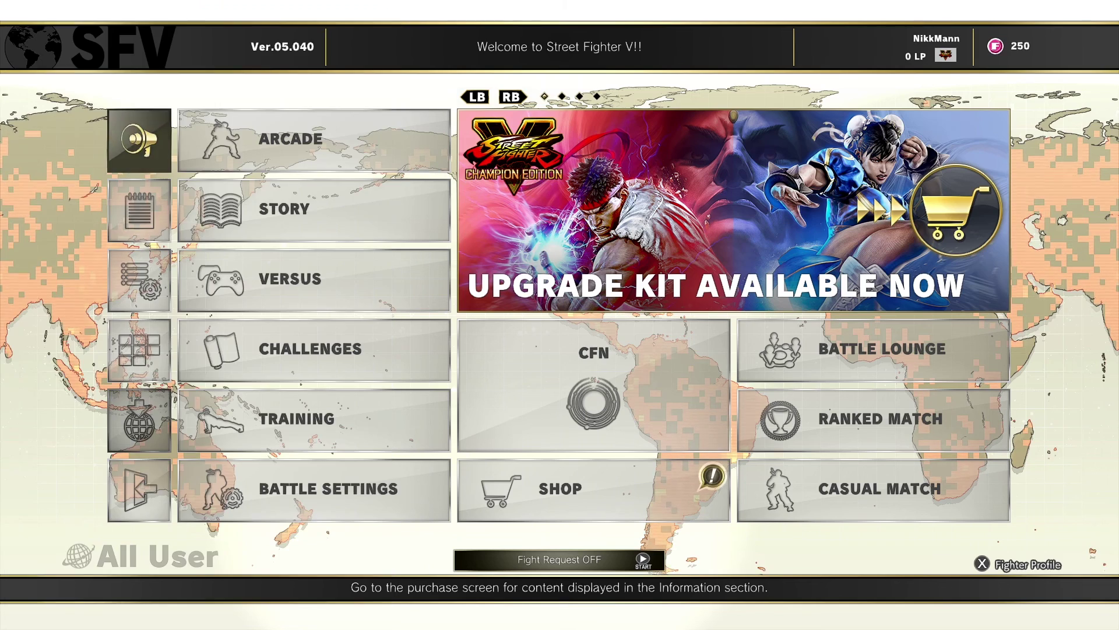
key("Home")
Step: Open the Graphics Settings within the game's options
key("Left")
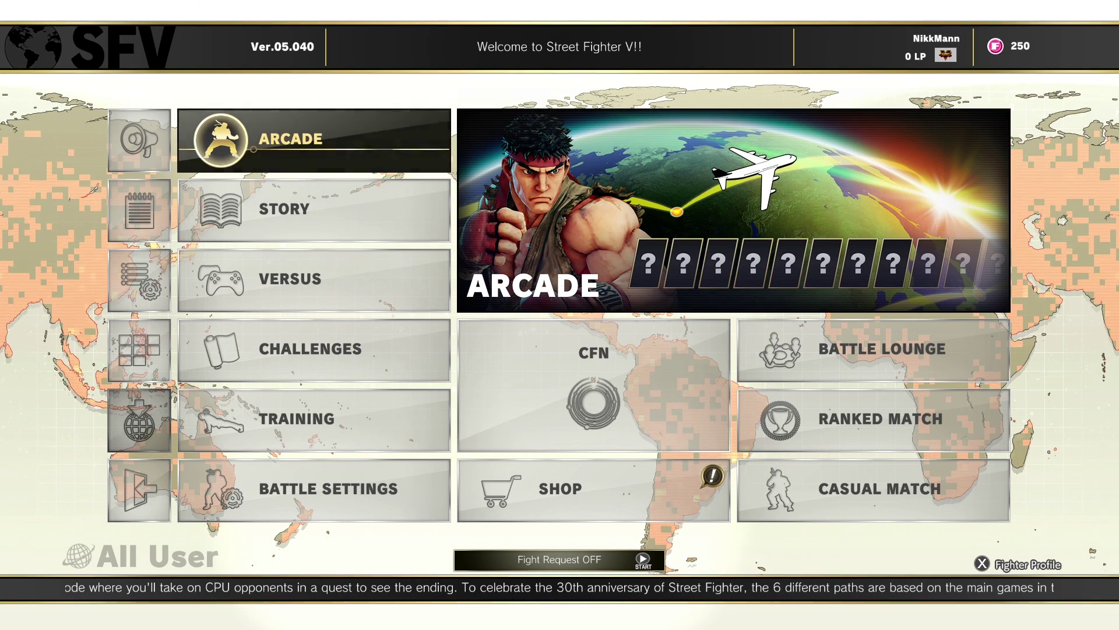
key("Left")
key("Down")
key("Down")
key("Return")
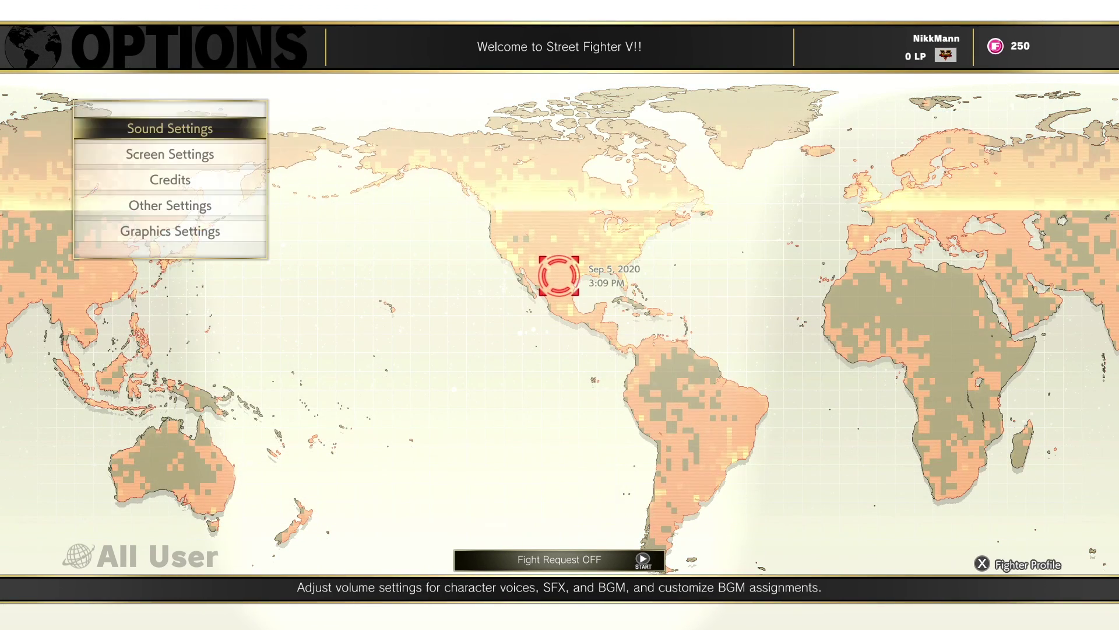
key("Down")
key("Down")
key("Down")
key("Down")
key("Return")
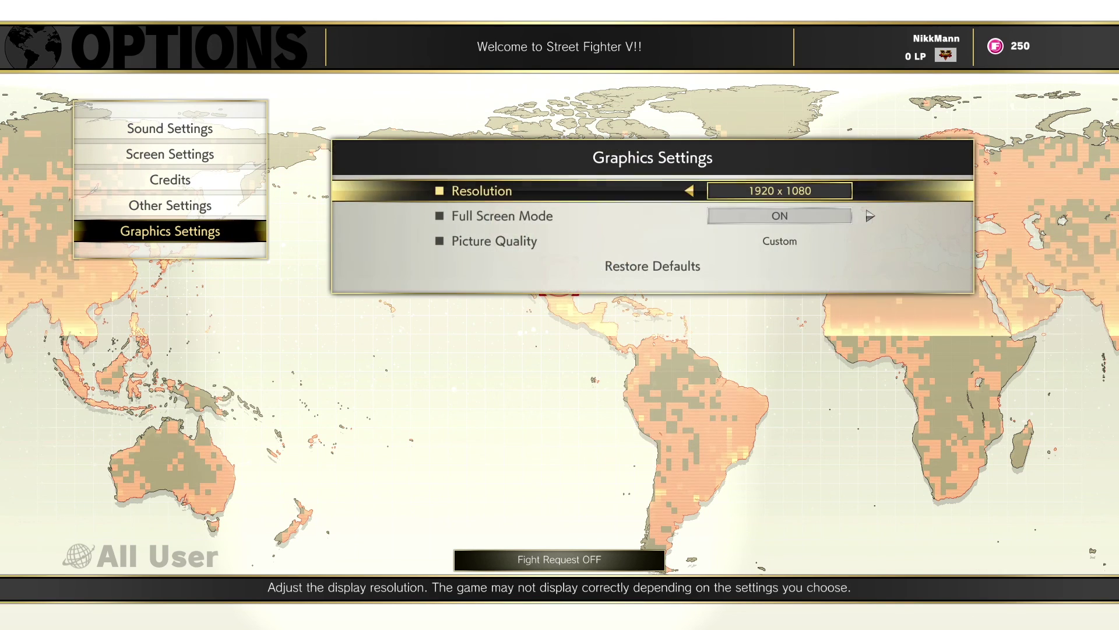
Step: Set Anti-Aliasing to Low in the detailed Picture Quality settings and return to the game's main screen
key("Down")
key("Down")
key("Down")
key("Down")
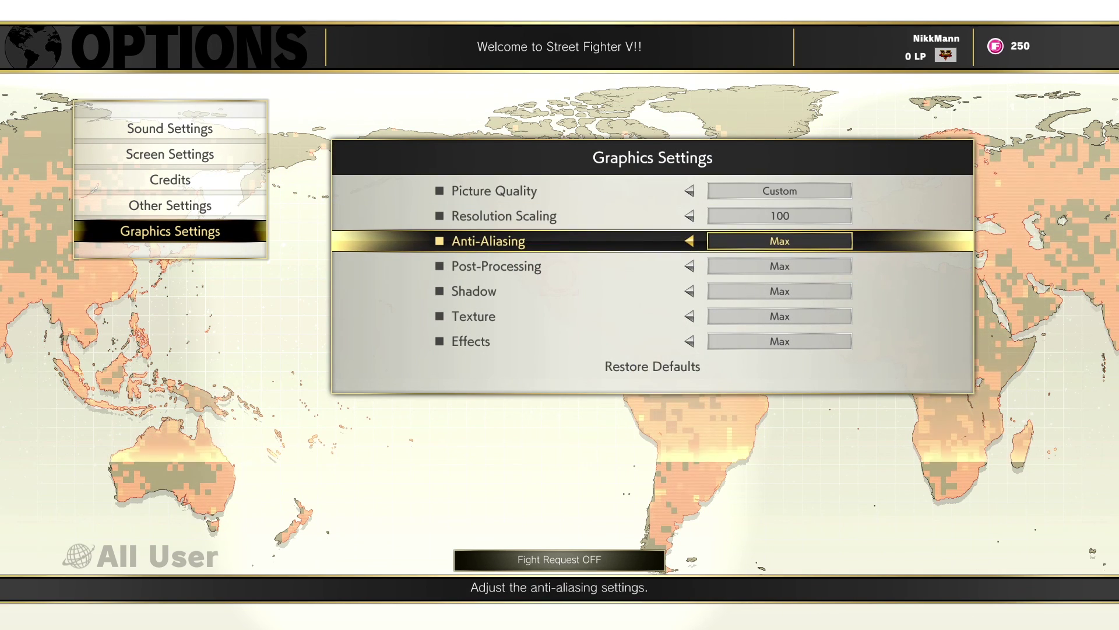
key("Left")
key("Left")
key("Left")
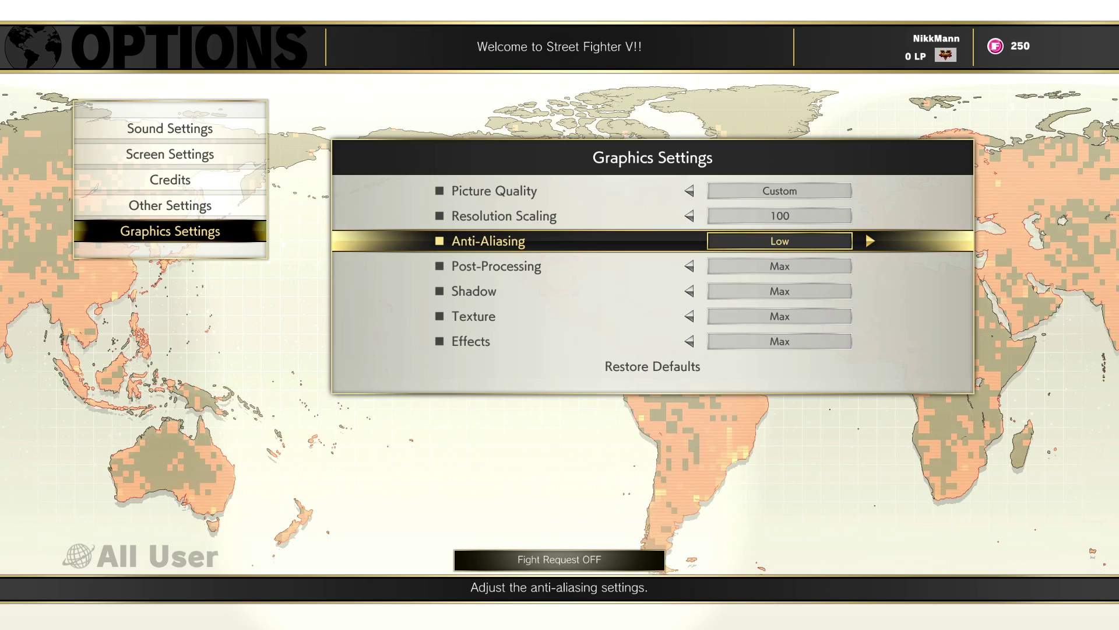
key("Escape")
key("Escape")
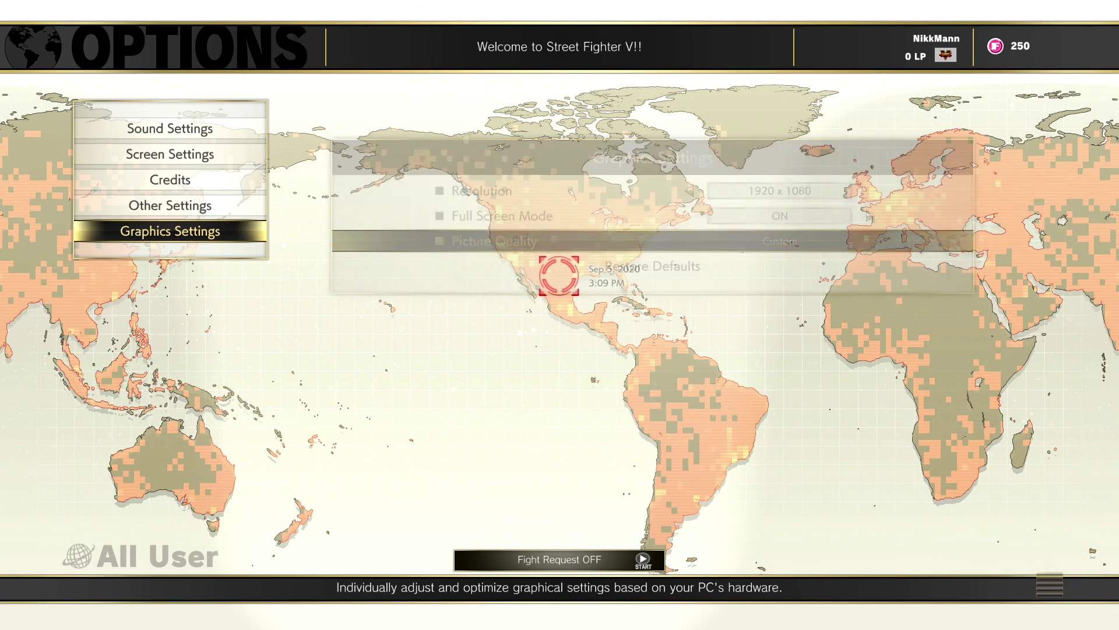
key("Escape")
key("Right")
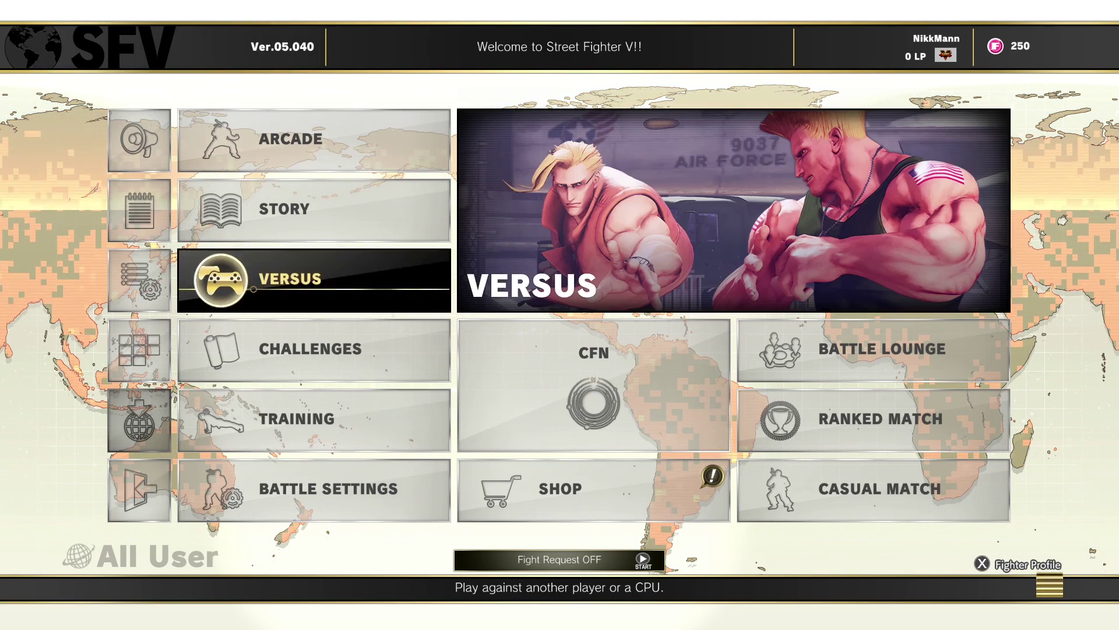
key("Up")
key("Up")
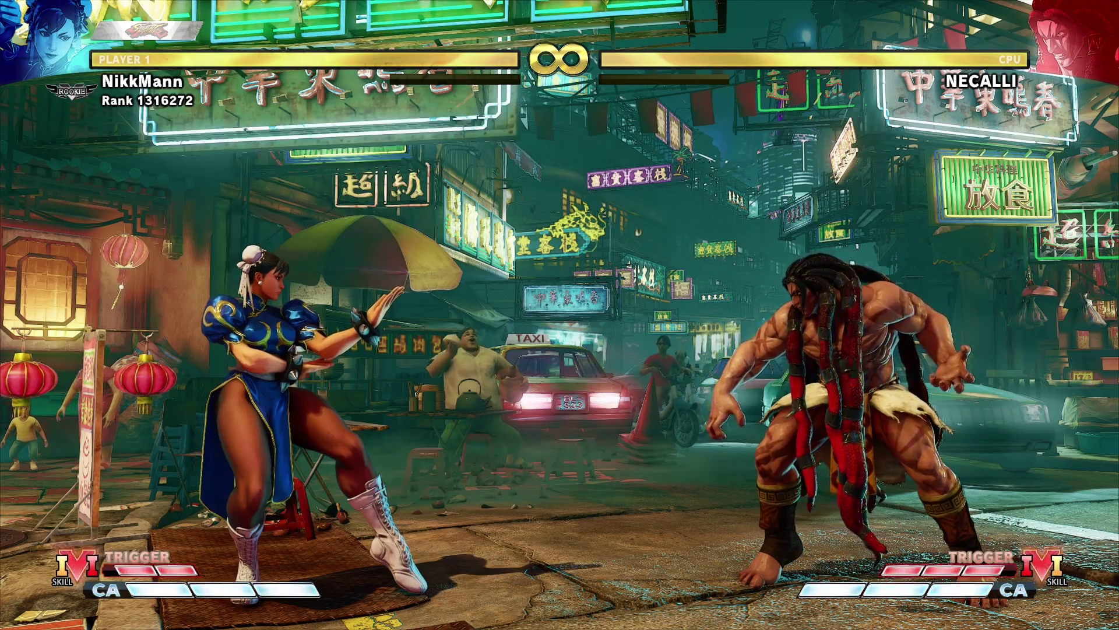
Step: During the match, try a Slope of 1.35 for Comic.fx's color edges in ReShade and restore it to 0.65
key("Home")
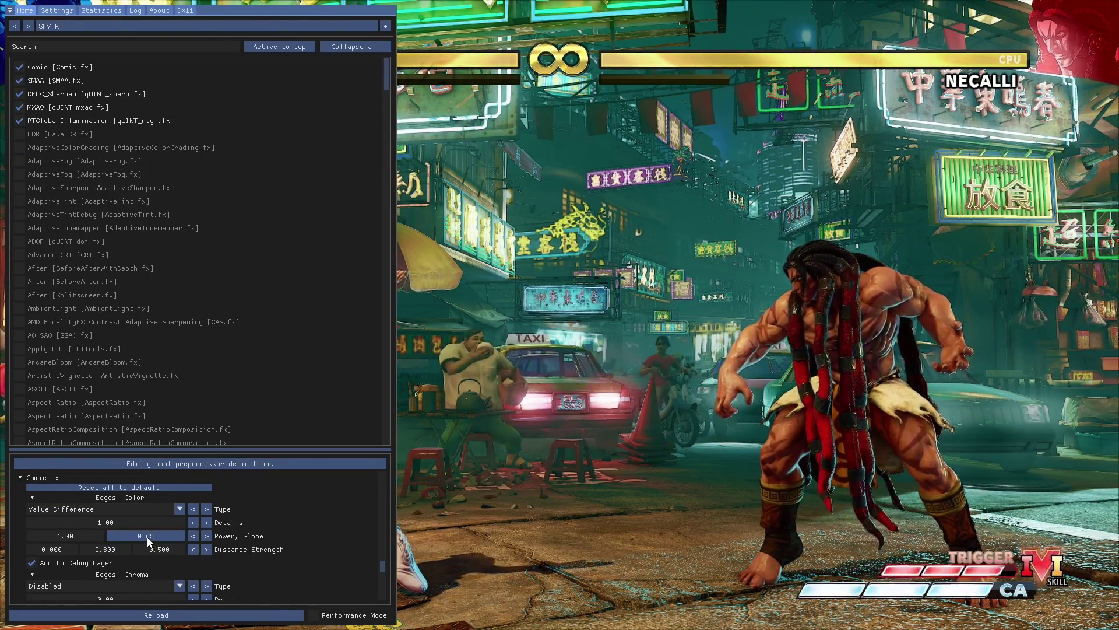
mouse_move(158, 536)
left_mouse_down()
mouse_move(341, 539)
mouse_move(27, 531)
mouse_move(152, 536)
left_mouse_up()
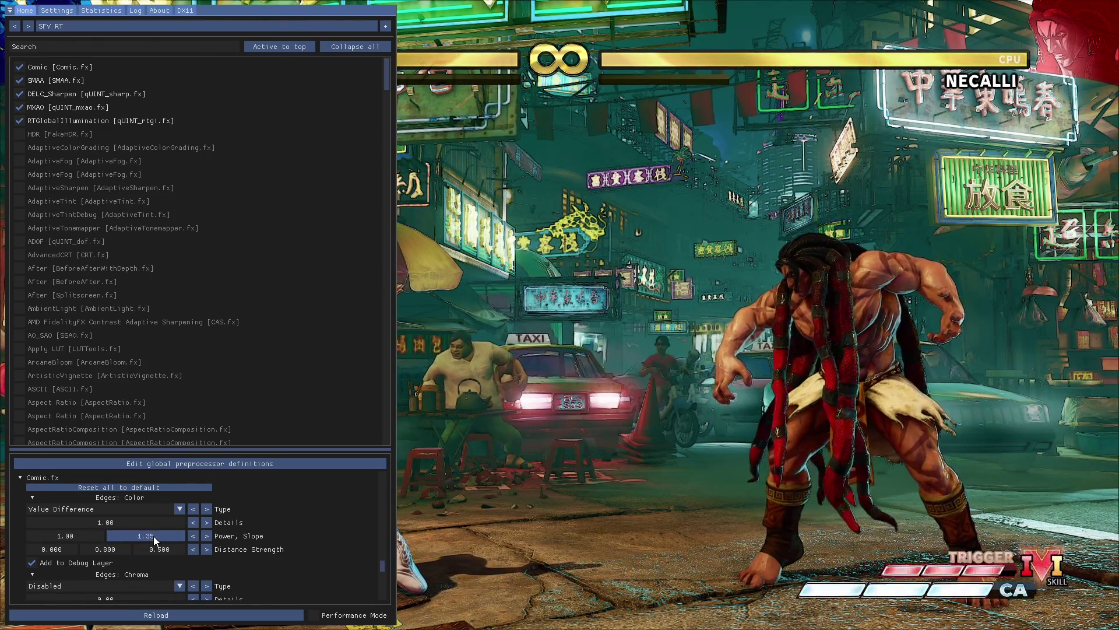
double_click(154, 536)
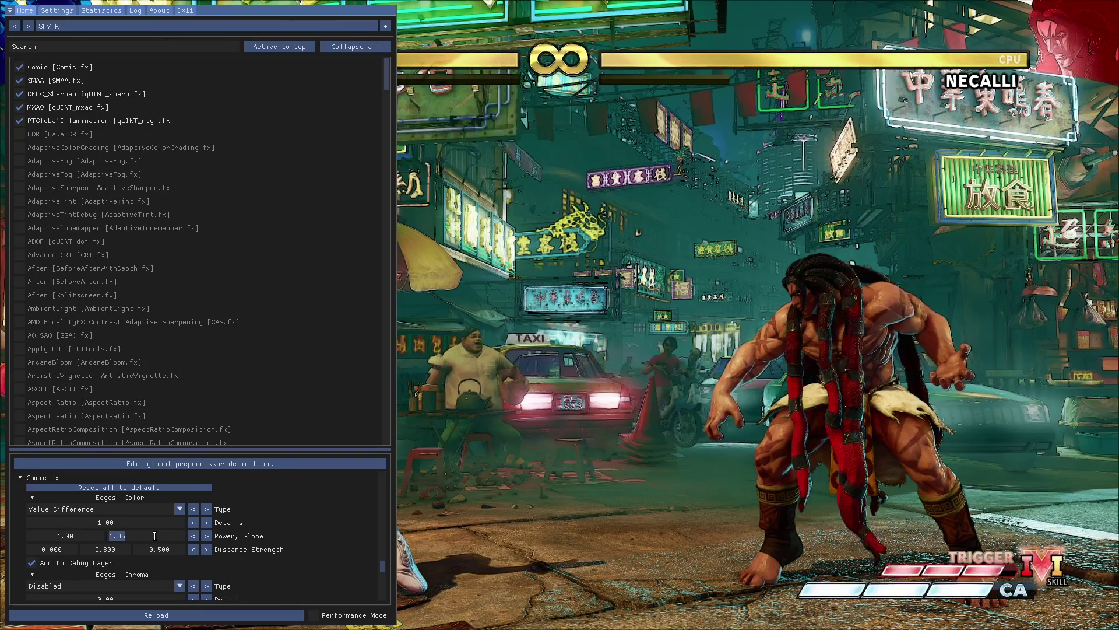
type("0.6")
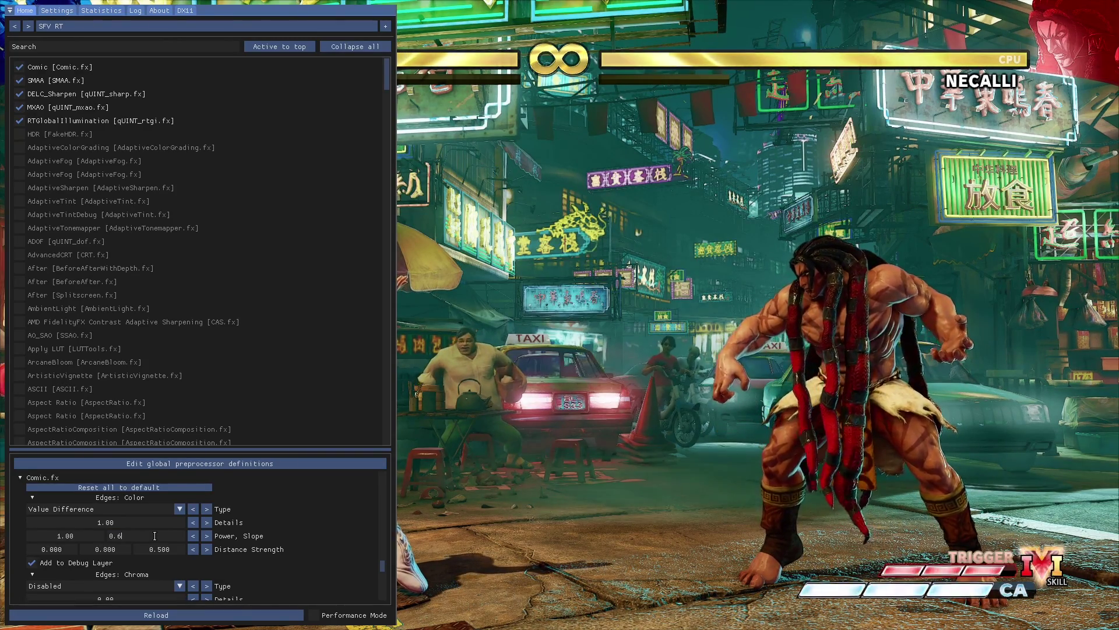
key("Return")
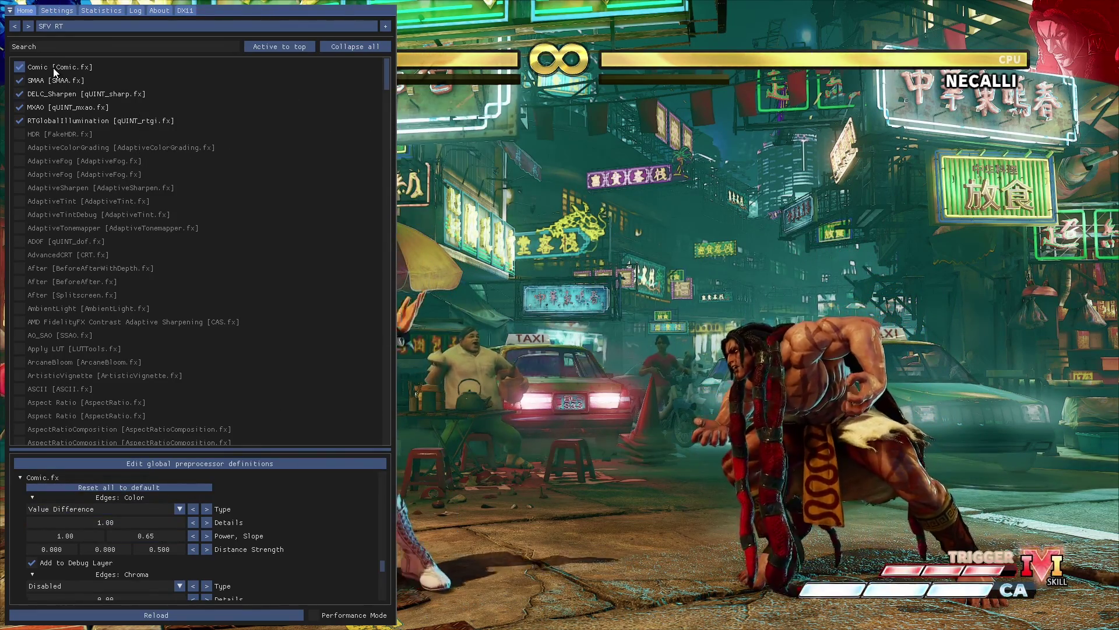
Step: Disable the Comic effect in the SFV RT preset and close the ReShade overlay
left_click(53, 67)
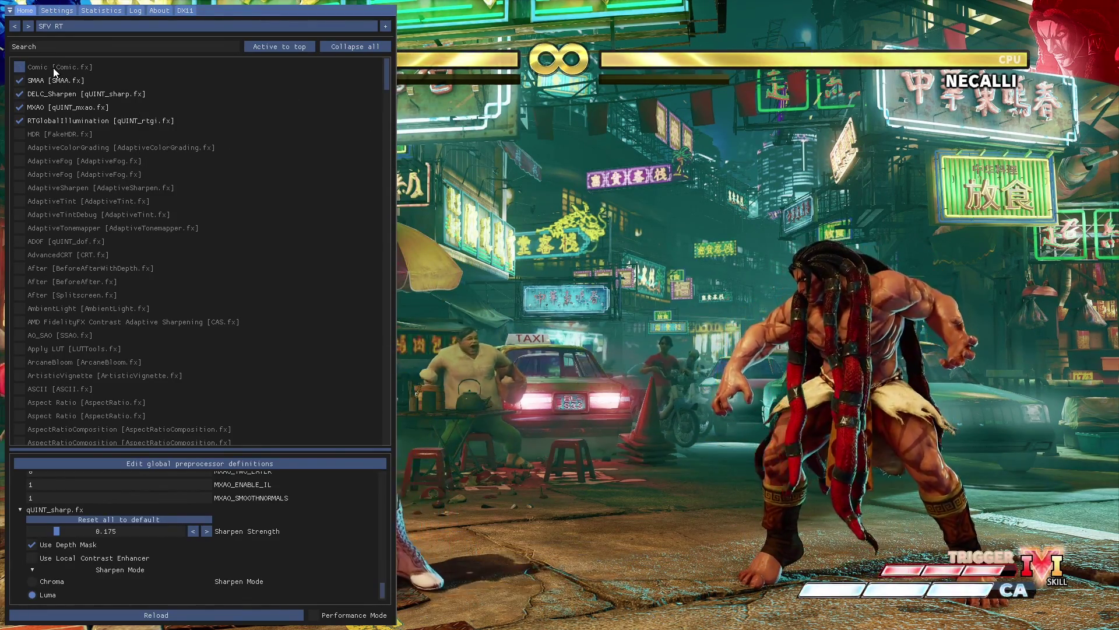
key("Home")
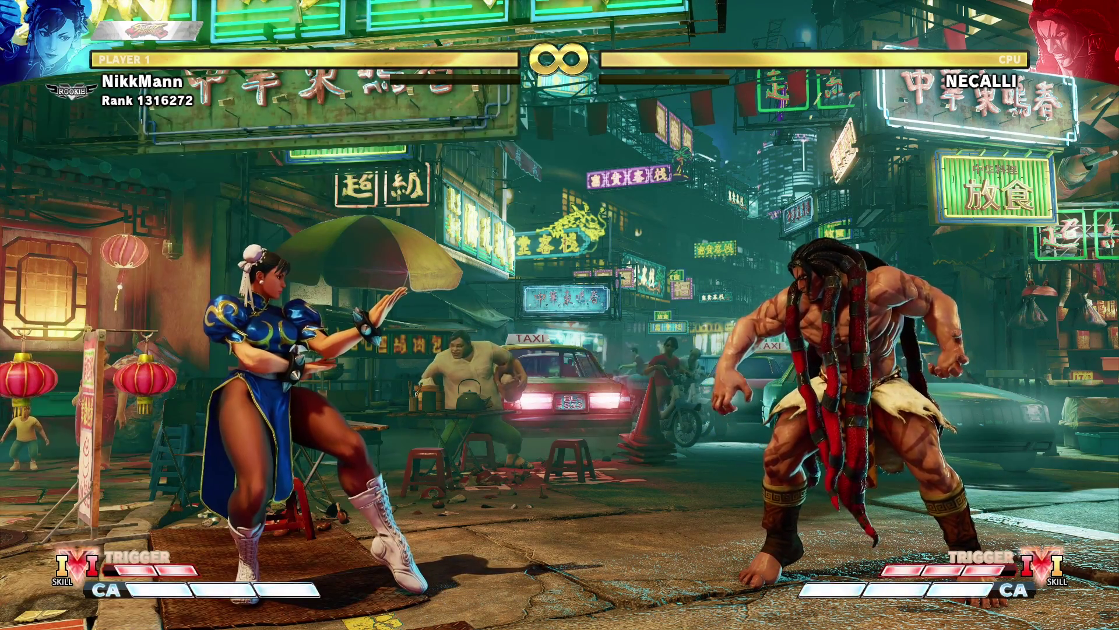